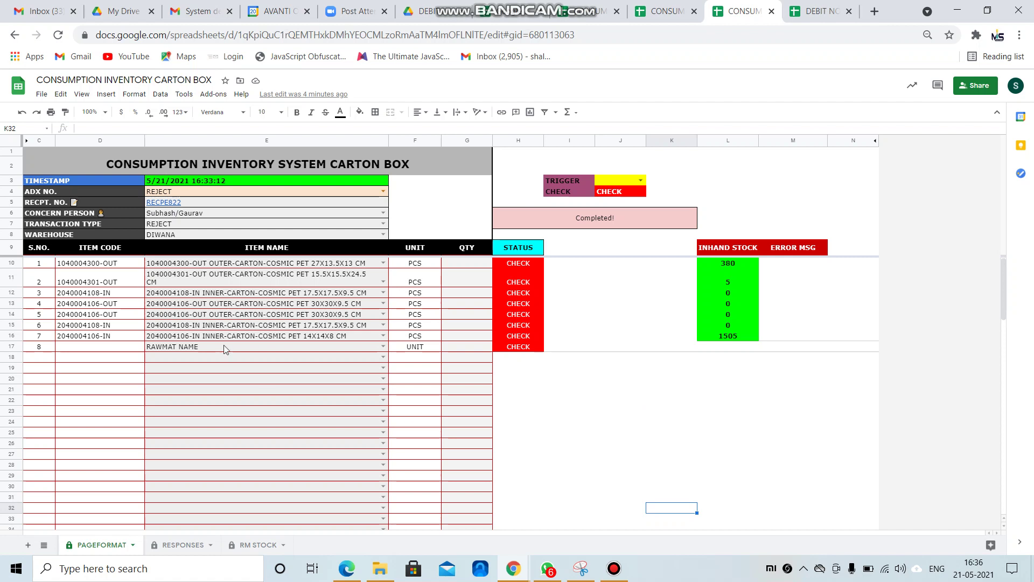
Clear the placeholder RAWMAT NAME and UNIT in the eighth item row (E17:F17).
key("Delete")
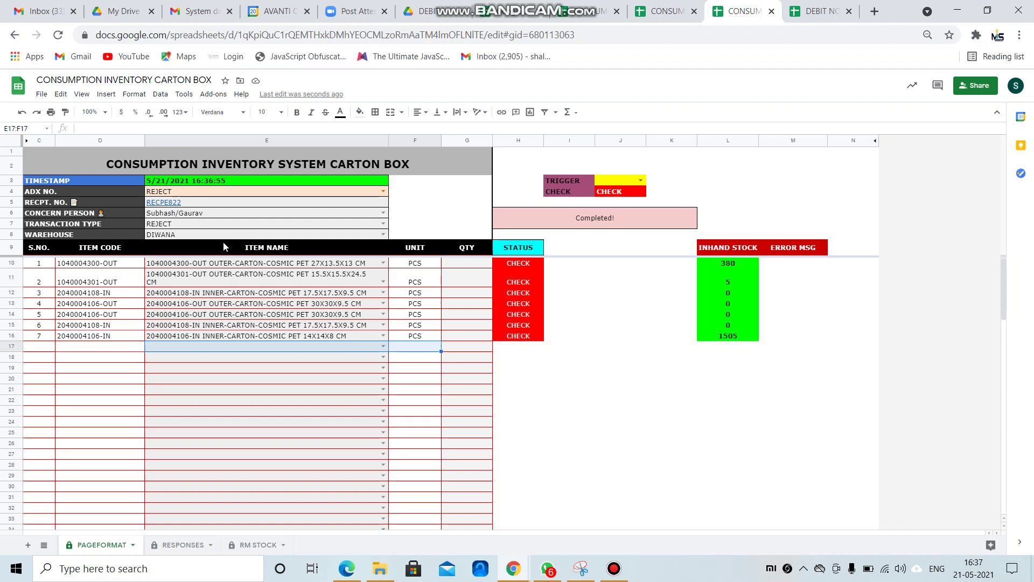
left_click(453, 224)
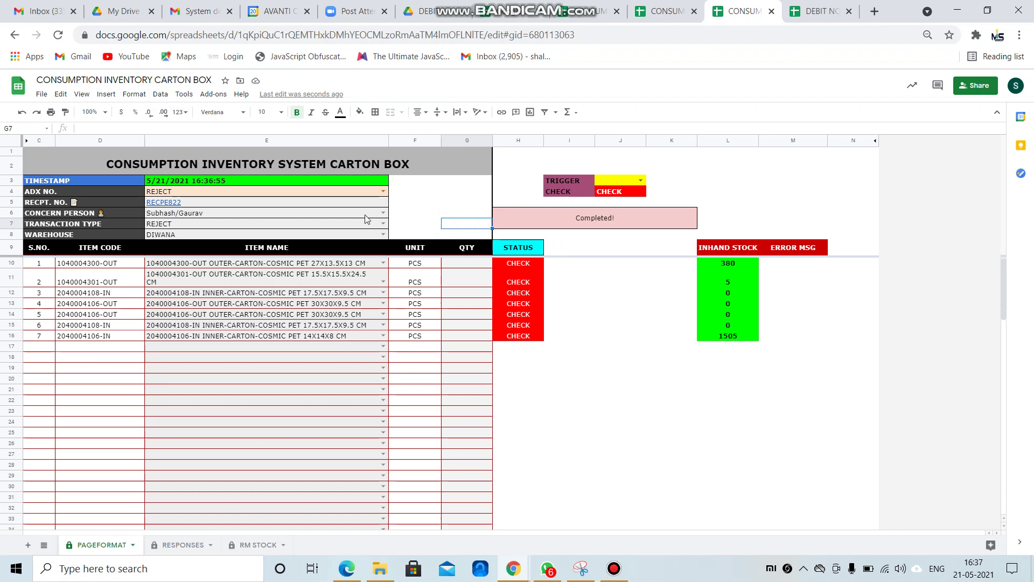
left_click(382, 192)
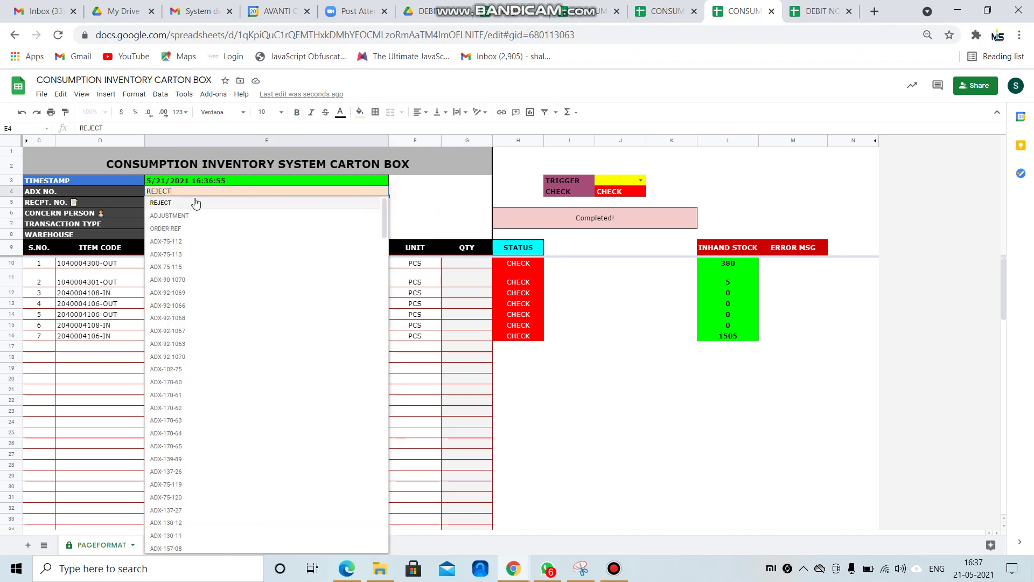
Set the ADX number to ADX-75-112 and append ' / RETUNR' to receipt RECPE822.
left_click(185, 242)
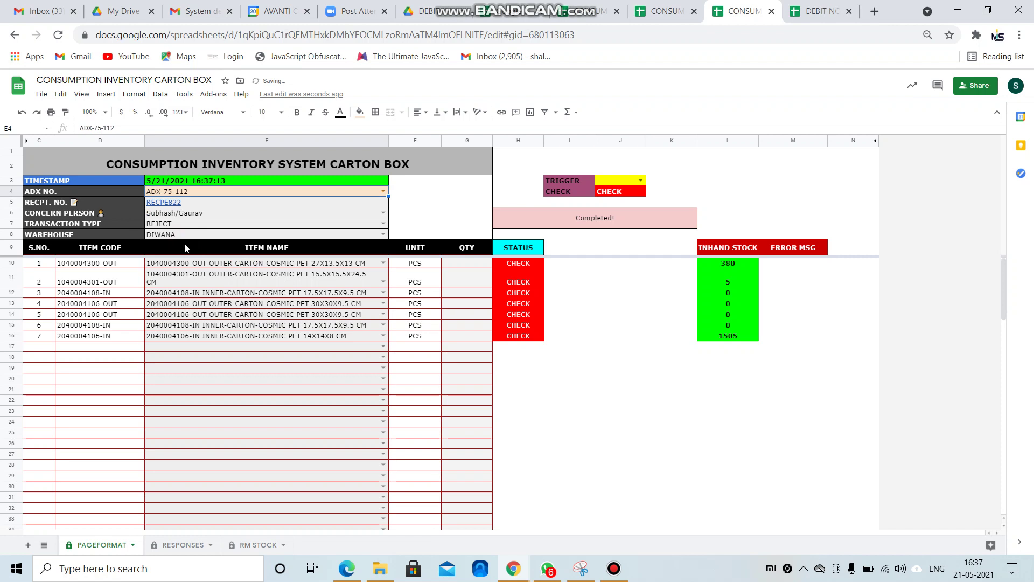
left_click(302, 202)
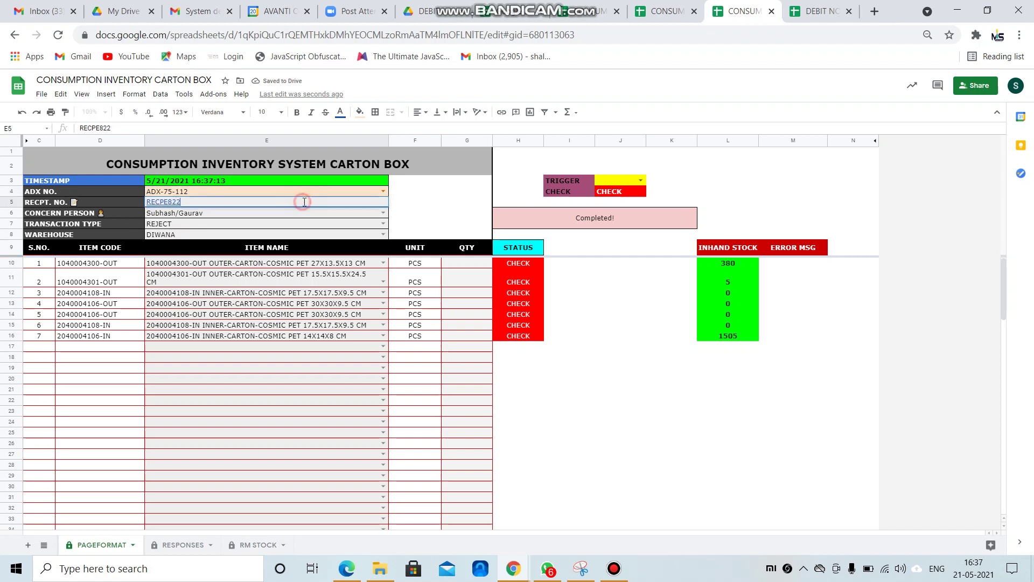
type("return")
key("BackSpace")
key("Caps_Lock")
type("RETUNR")
key("Return")
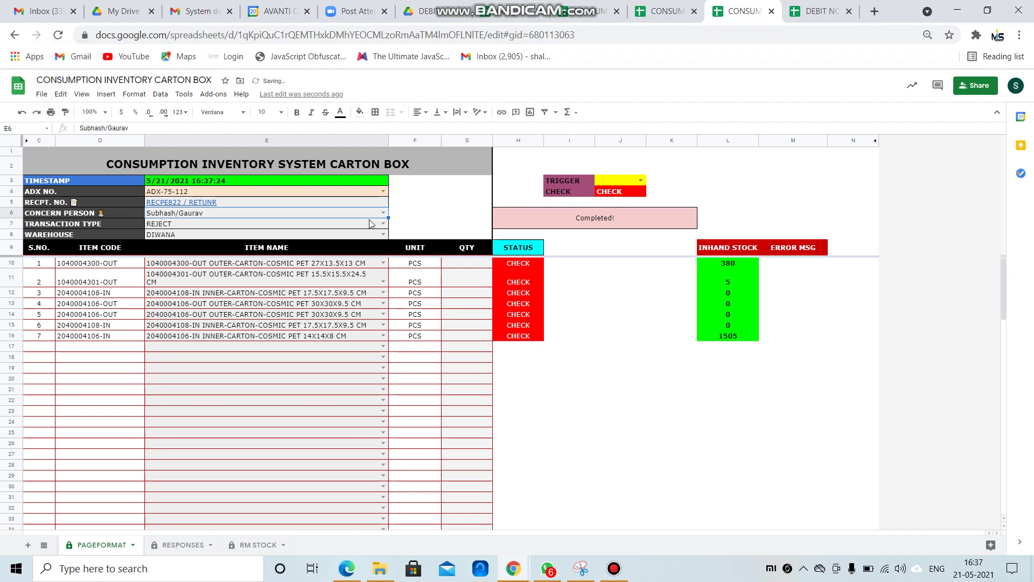
key("Up")
key("Down")
key("Down")
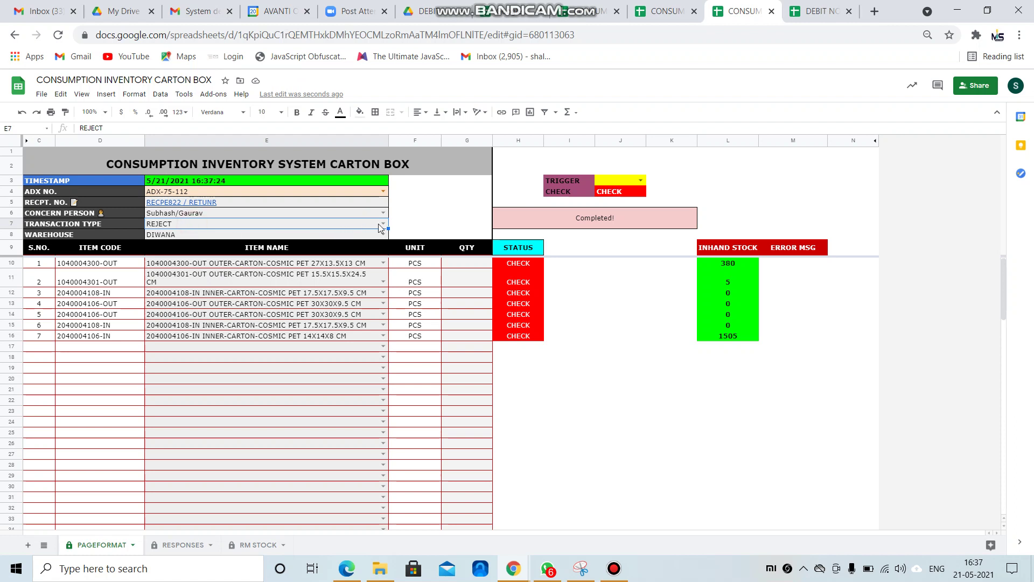
Review the transaction type dropdown choices in E7.
left_click(383, 224)
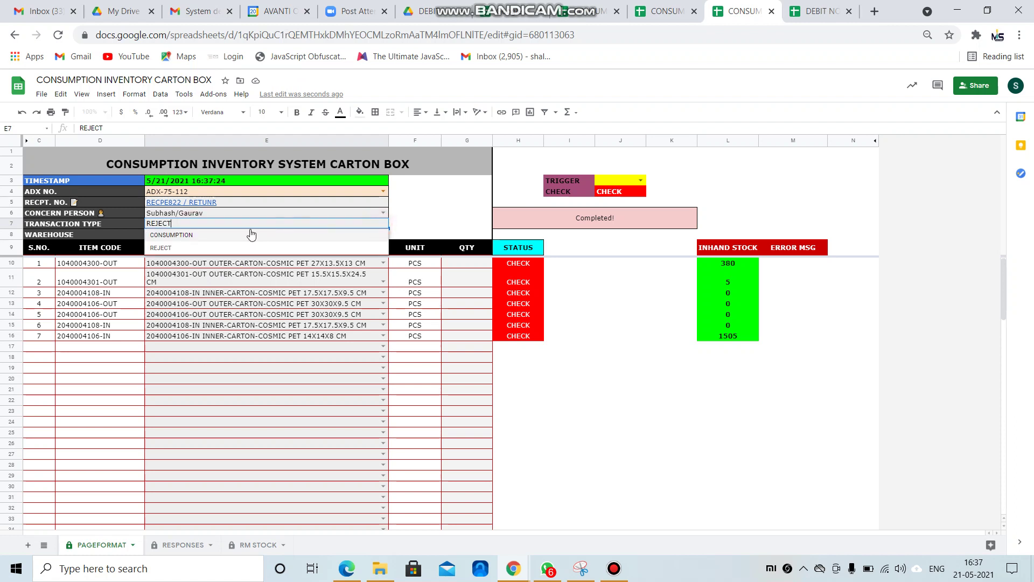
left_click(456, 216)
left_click(251, 223)
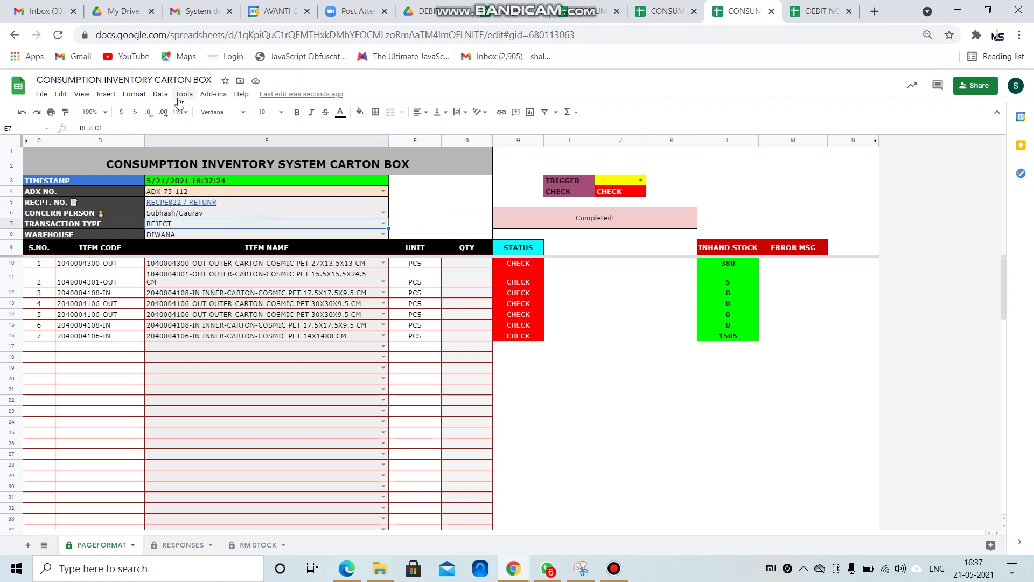
Add RETURN to E7's data validation list and select RETURN as the transaction type.
left_click(161, 93)
left_click(193, 225)
left_click(586, 286)
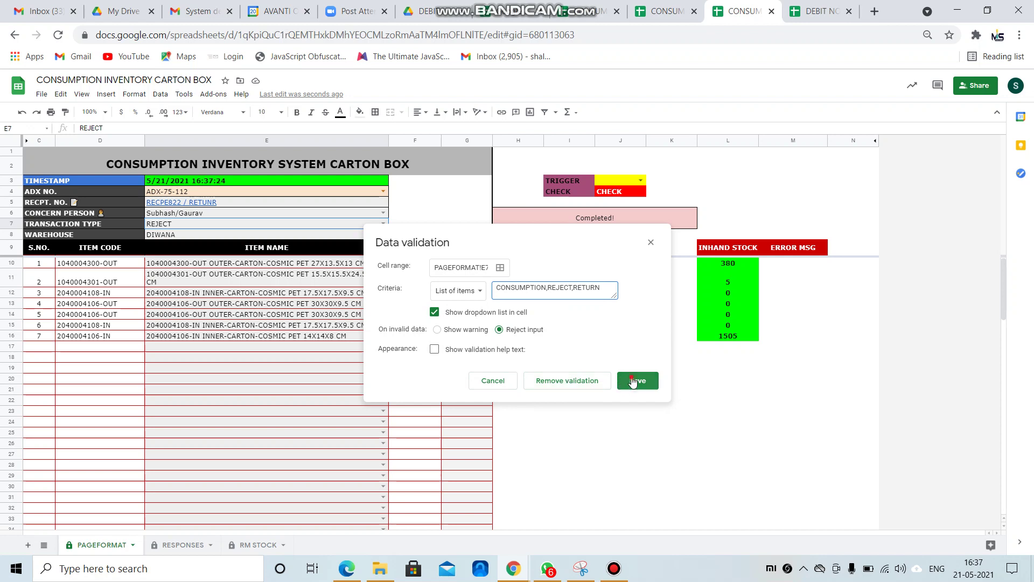
left_click(637, 380)
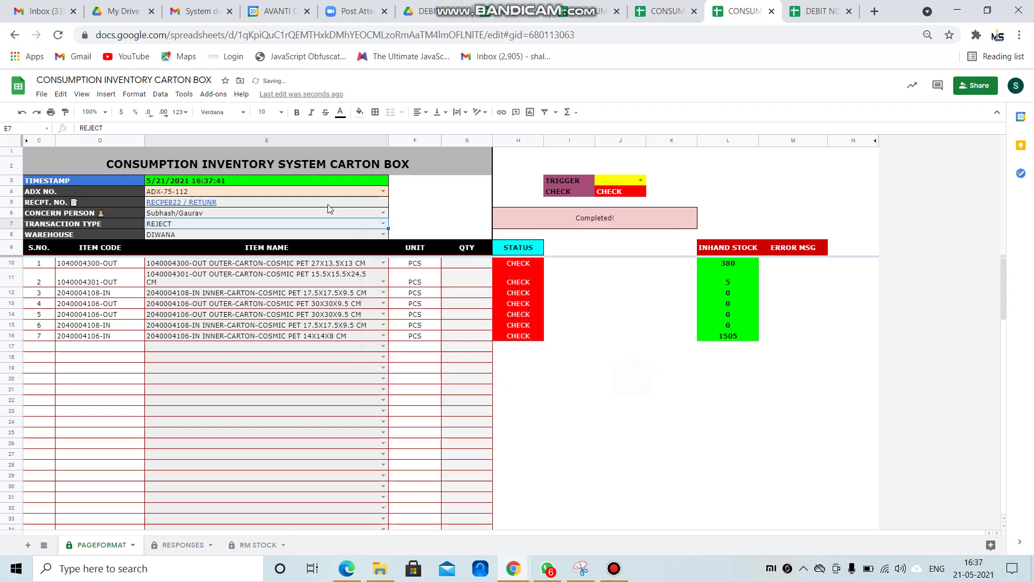
left_click(384, 224)
left_click(183, 260)
left_click(383, 235)
Enter quantities 122, 223, 433 and 43 for the first four carton items.
left_click(229, 263)
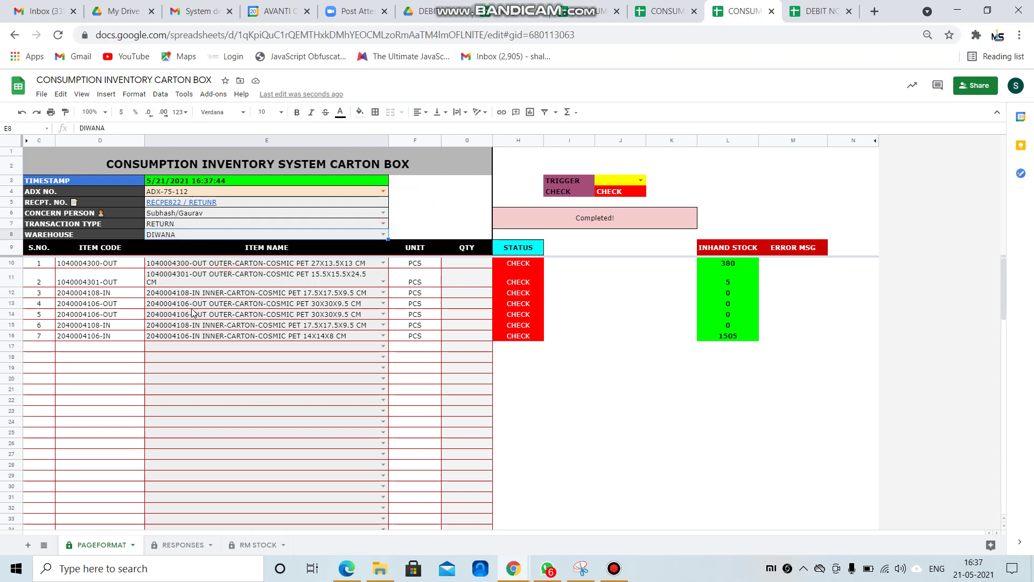
left_click(466, 264)
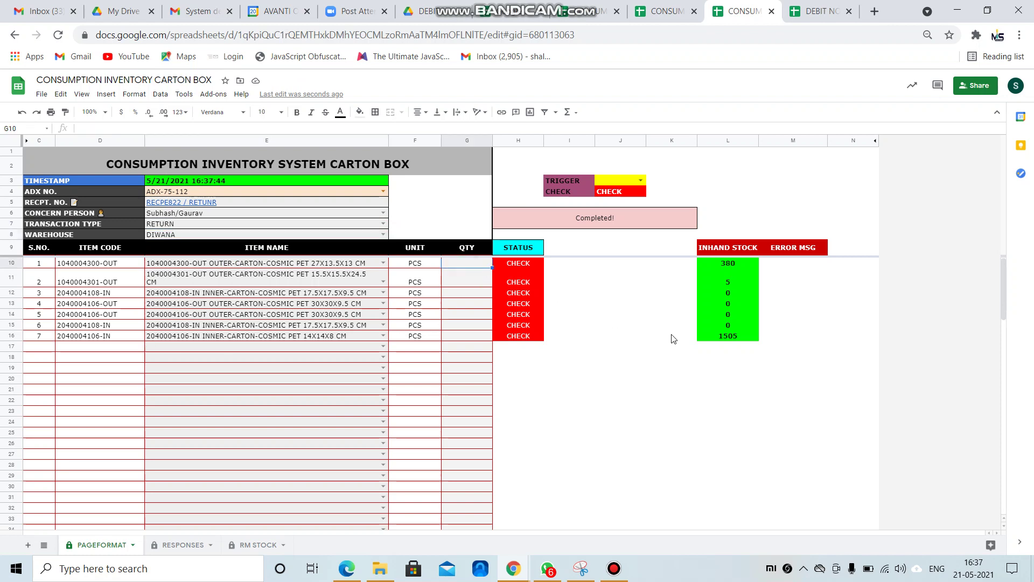
type("122")
key("Return")
type("223")
key("Return")
type("433")
key("Return")
type("43")
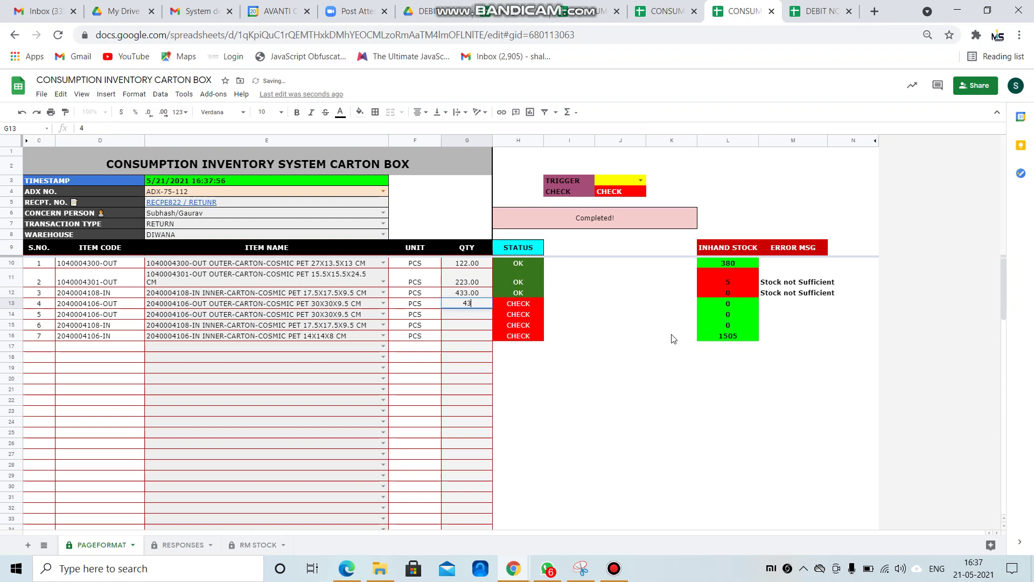
key("Return")
Try -12 as item one's quantity, rejected with 'Enter a number', then select the QTY column.
key("Up")
key("Up")
key("Up")
key("Up")
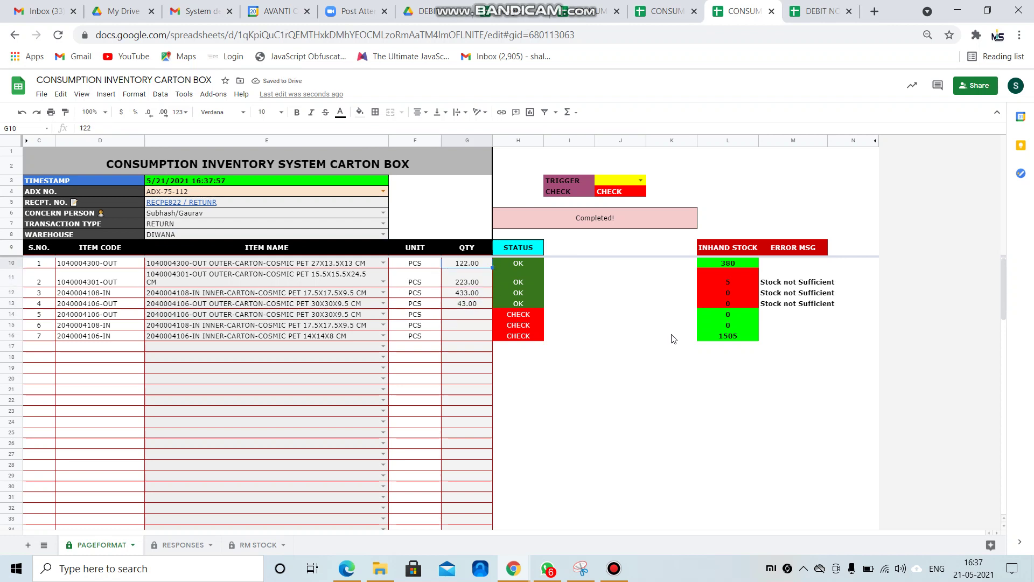
type("-12")
key("Return")
key("Return")
key("Up")
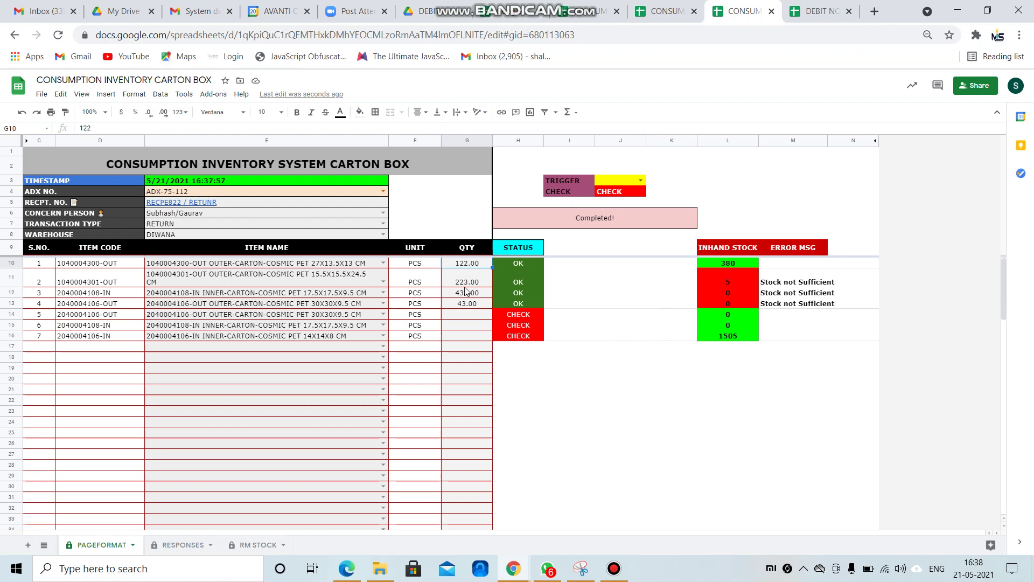
key("Return")
key("Return")
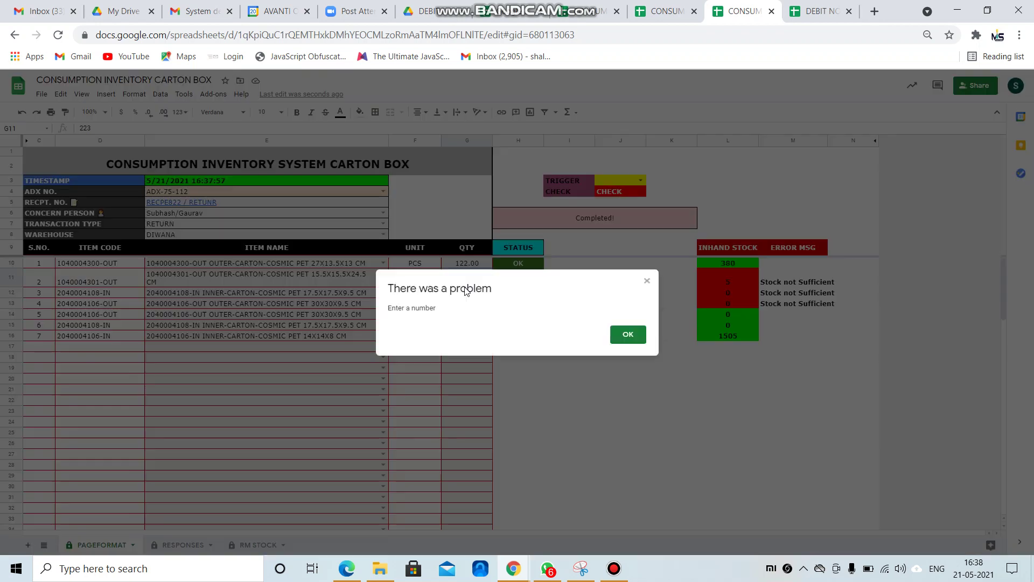
key("Return")
key("Up")
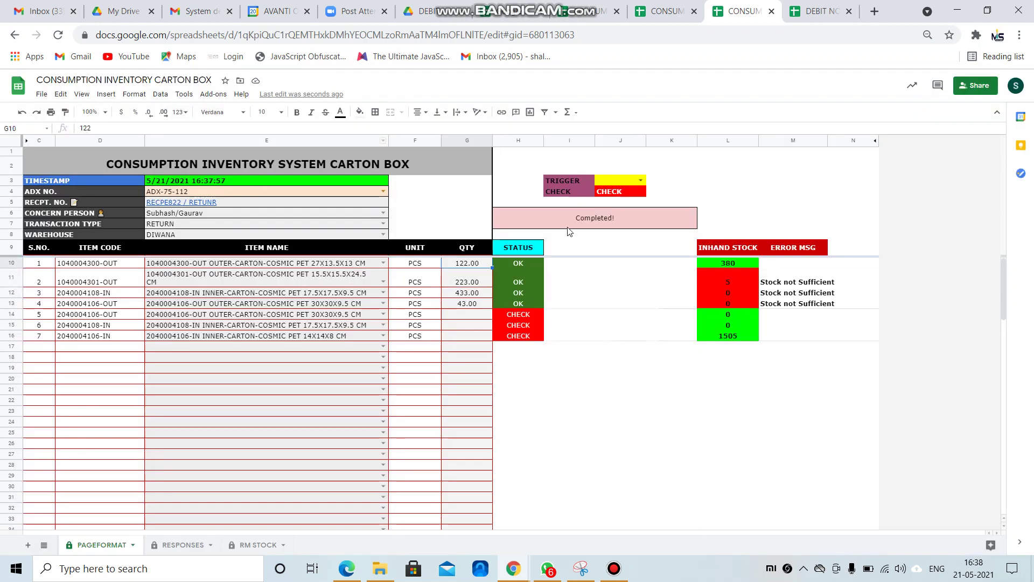
key("shift+Down")
key("ctrl+shift+Down")
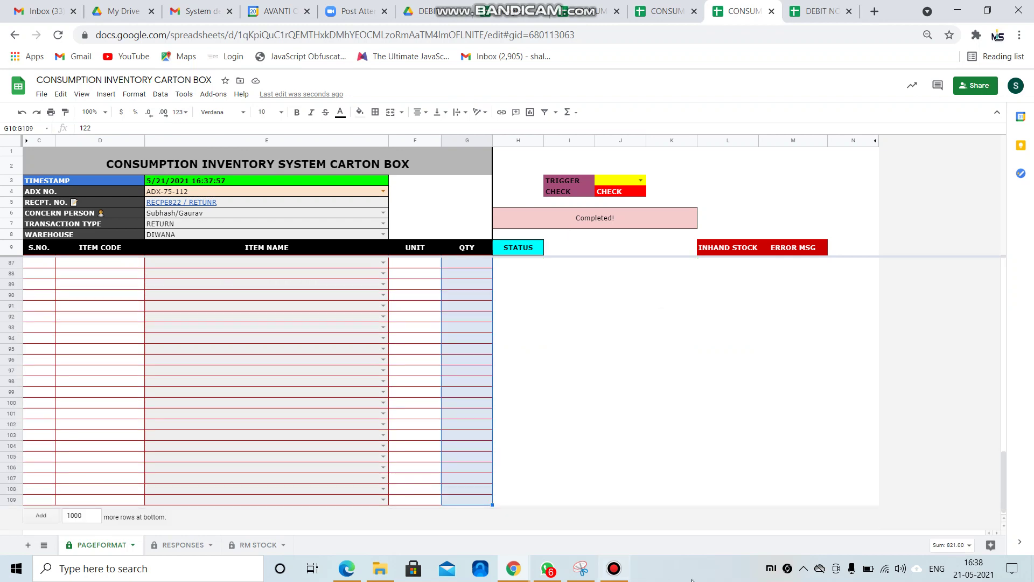
Enter -122 and -34 as the first two item quantities.
left_click(614, 569)
left_click(842, 128)
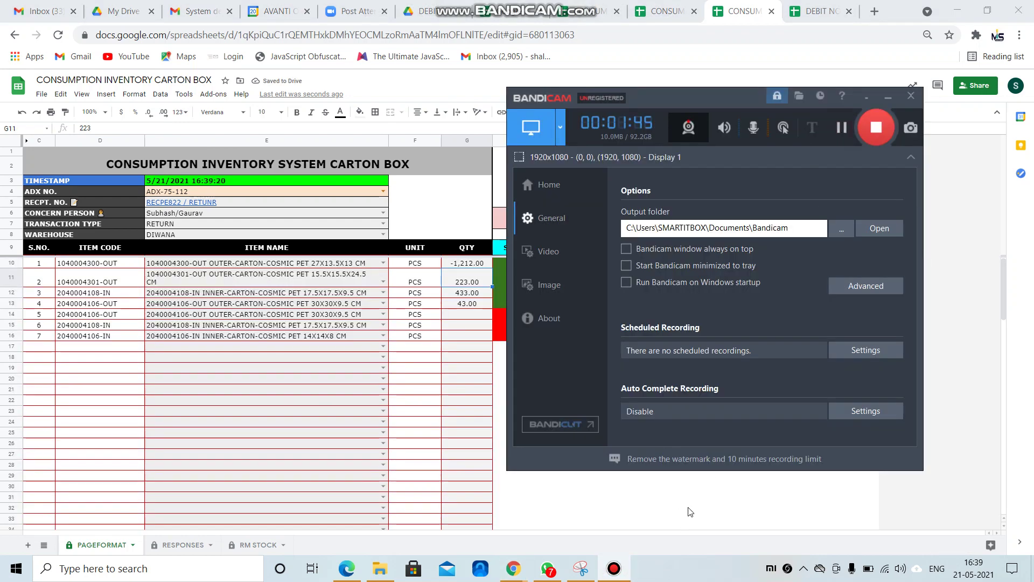
left_click(691, 511)
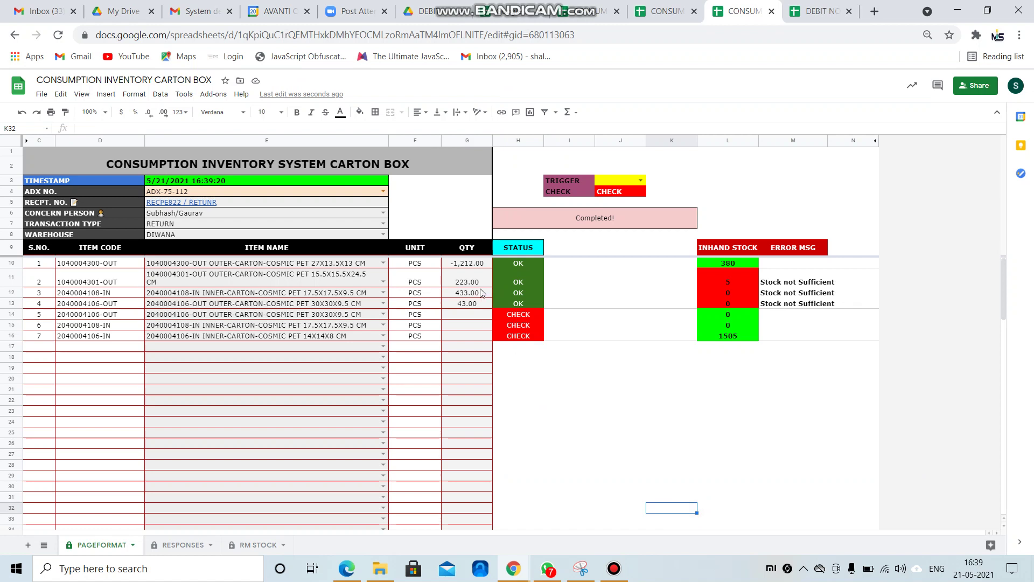
left_click(474, 264)
type("-122")
key("Return")
type("-12")
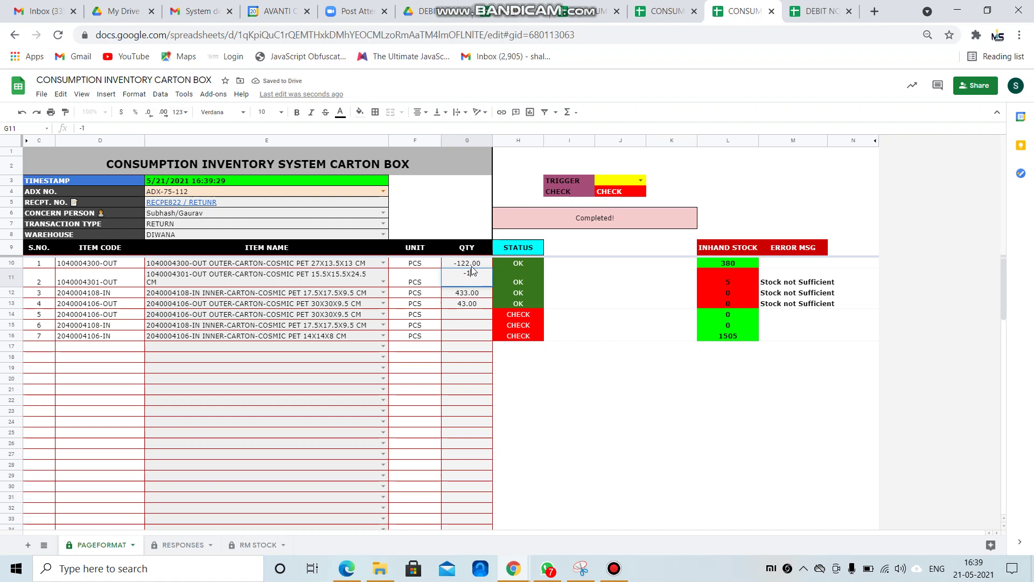
key("Return")
Enter -343, -4,545 and -44 as the quantities for items three to five.
type("-343")
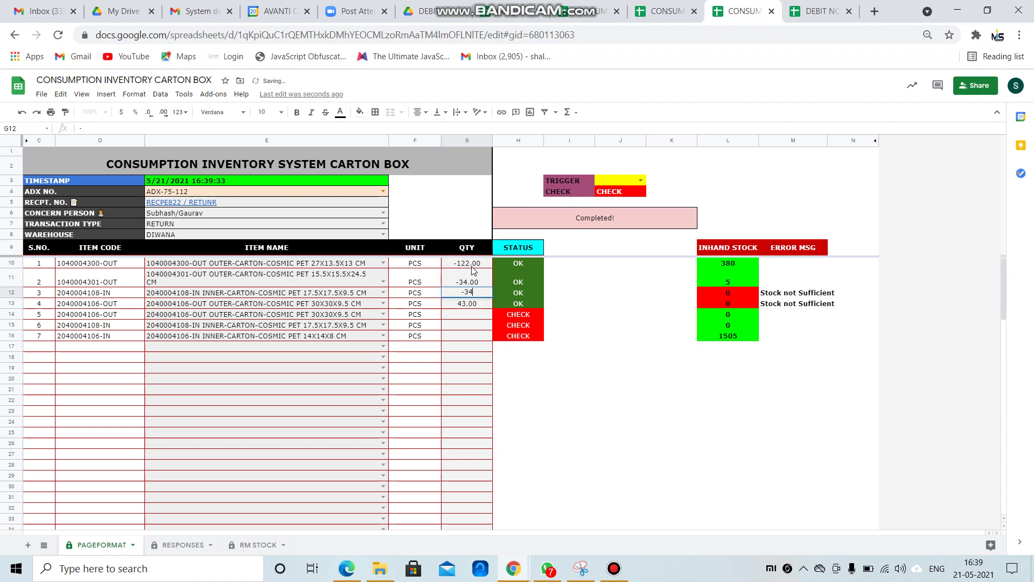
key("Return")
type("-4545")
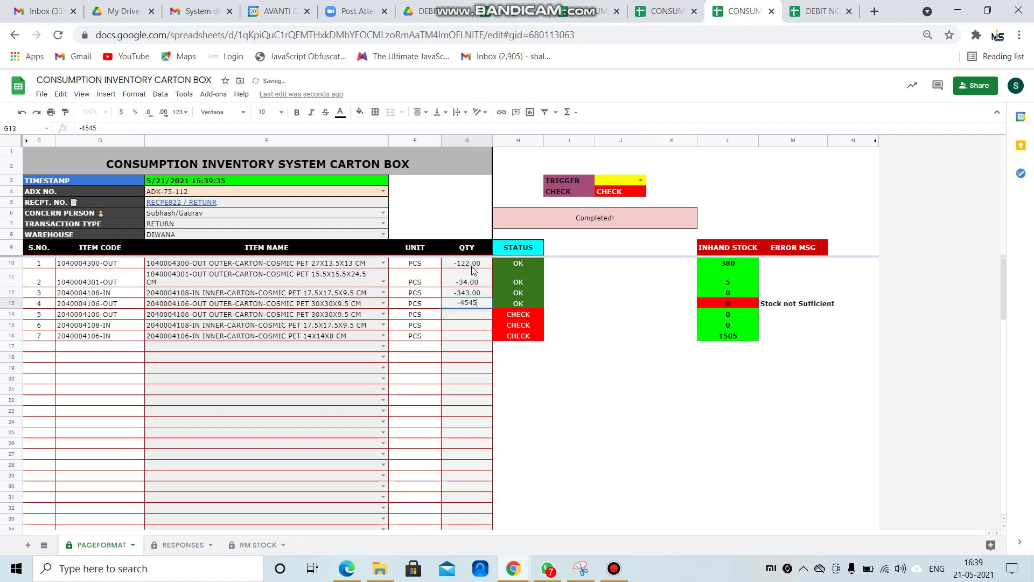
key("Return")
type("-")
key("Return")
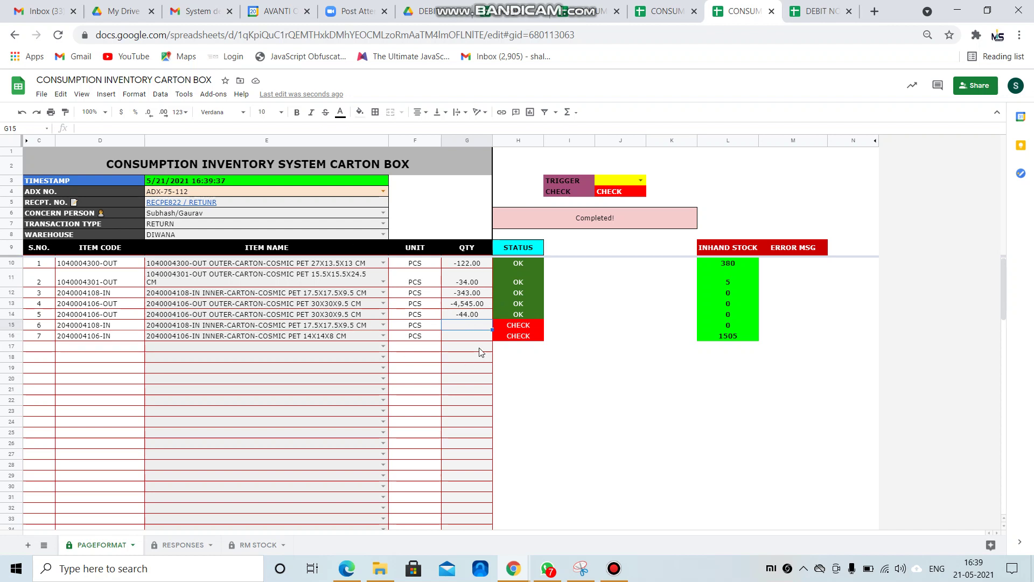
Set the ADX number to REJECT and change the receipt note to 'REJECT FOR DEBIT NOTE'.
left_click(383, 192)
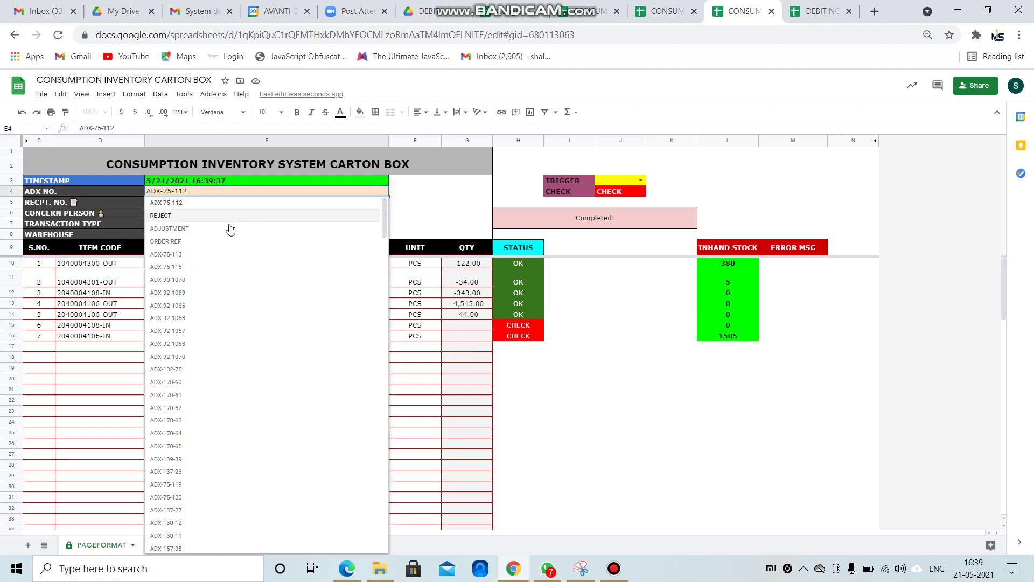
left_click(210, 217)
double_click(229, 203)
left_click_drag(248, 203, 147, 203)
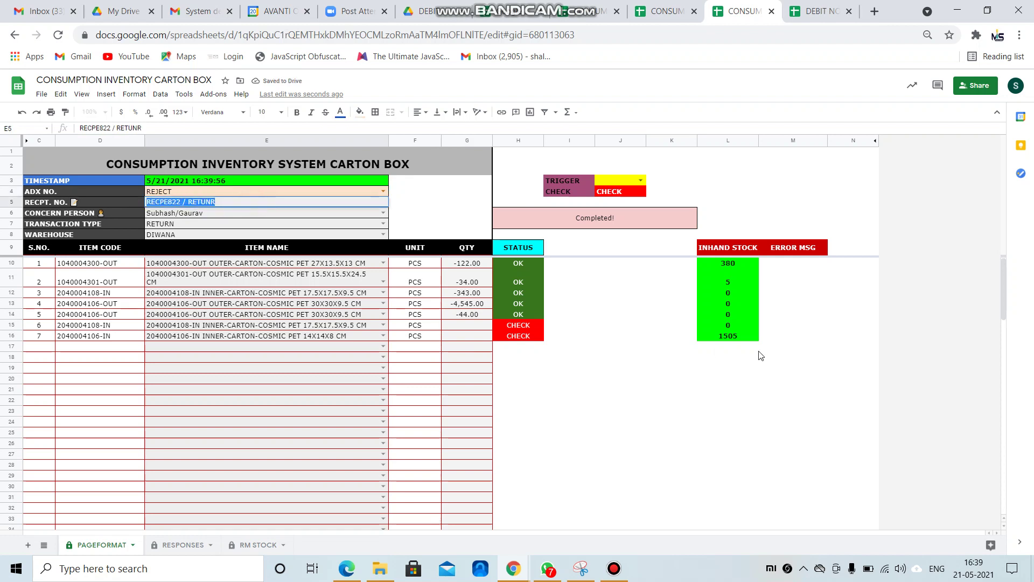
type("REJECT")
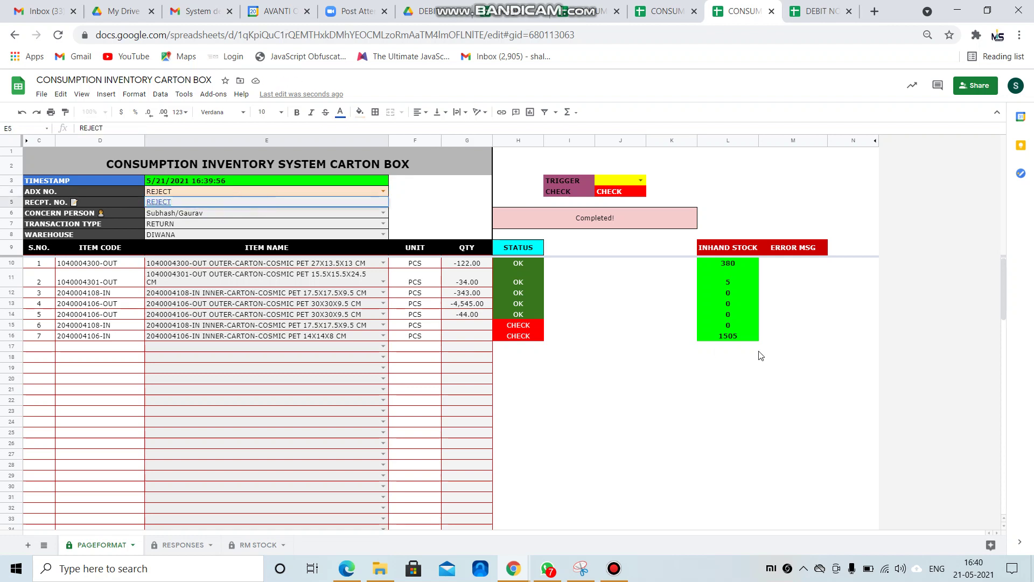
type(" FOR DEBIT NOTE")
key("Return")
Choose REJECT as the transaction type in E7.
key("Down")
key("Up")
key("Down")
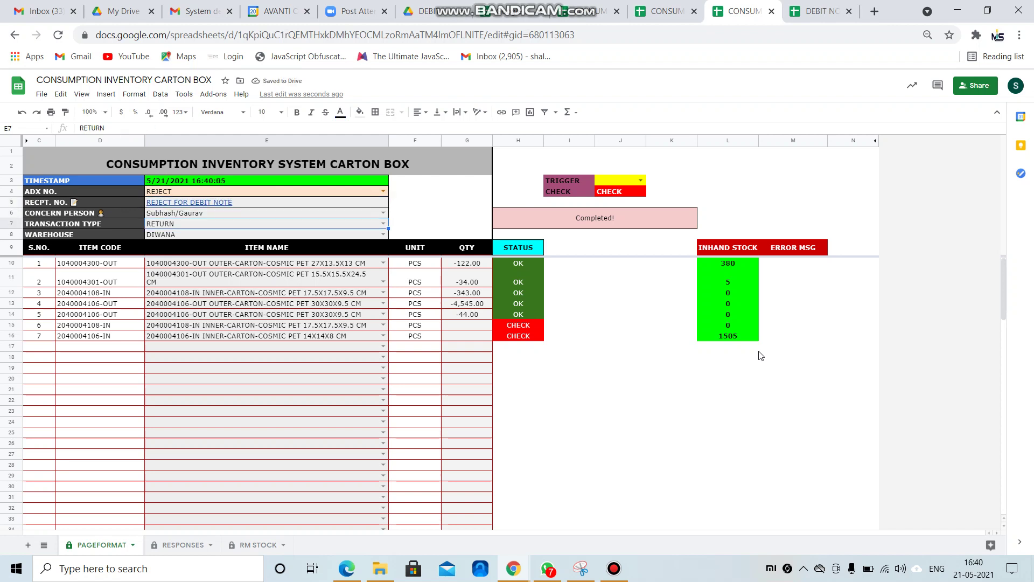
key("Return")
key("Down")
key("Down")
key("Up")
key("Return")
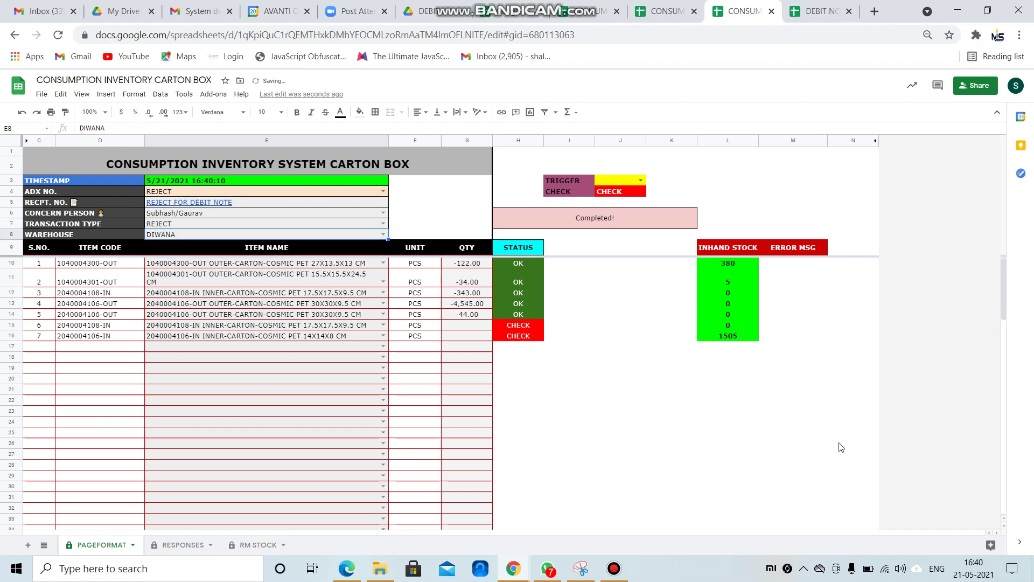
Enter quantities 22, 32, 32, 43, 33, 23 and 6 down the QTY column.
left_click(487, 265)
type("22")
key("Return")
type("32")
key("Return")
type("32")
key("Return")
type("43")
key("Return")
type("33")
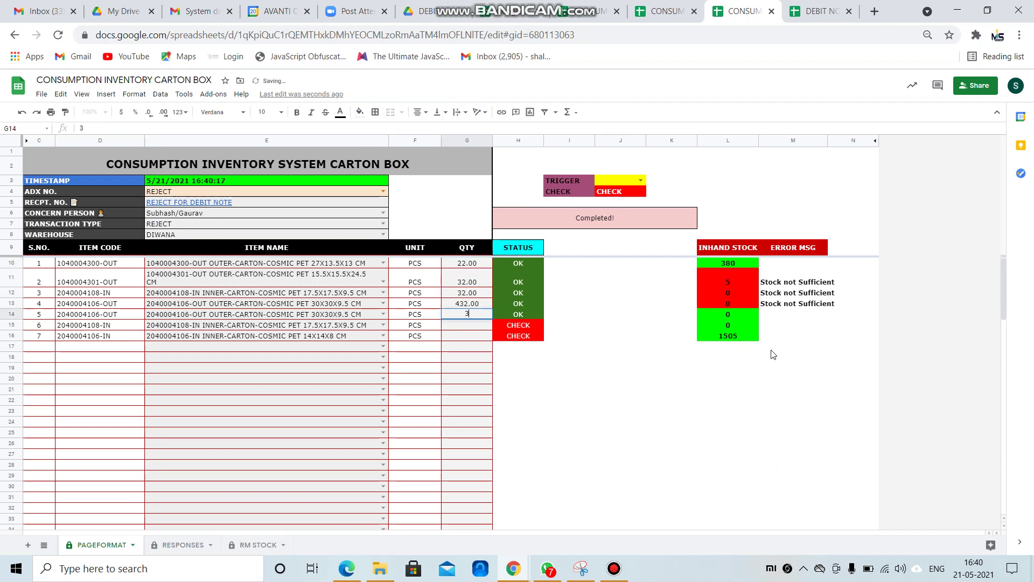
key("Return")
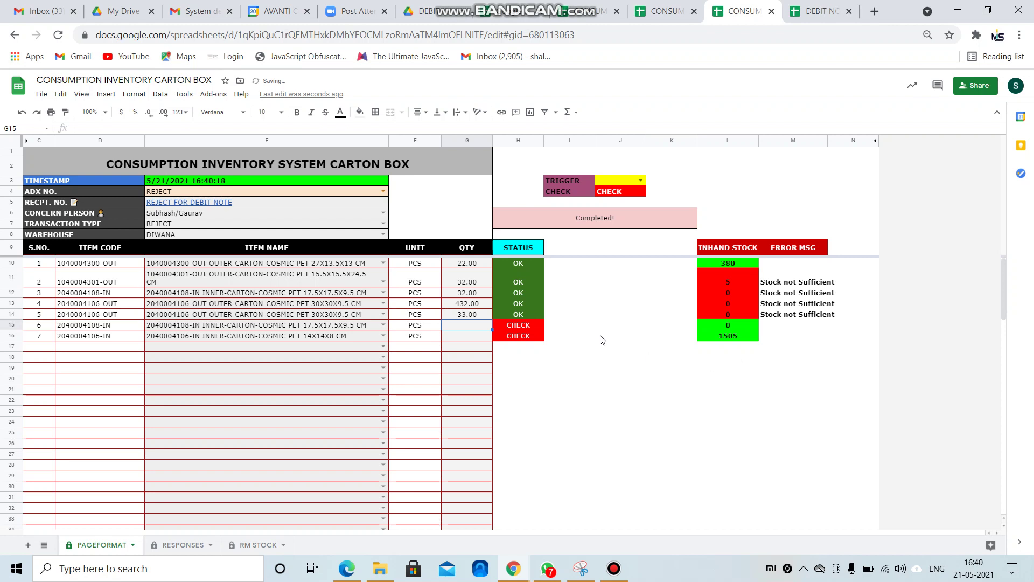
type("23")
key("Return")
type("6")
key("Return")
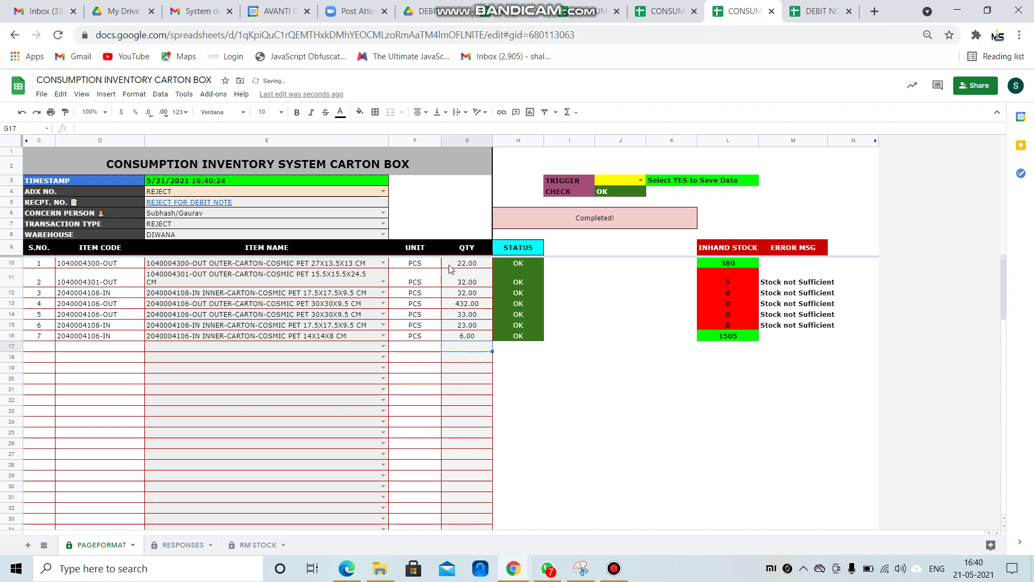
Clear the quantities in rows 2 to 6 and enter 5 for item two.
left_click_drag(473, 282, 470, 324)
key("Delete")
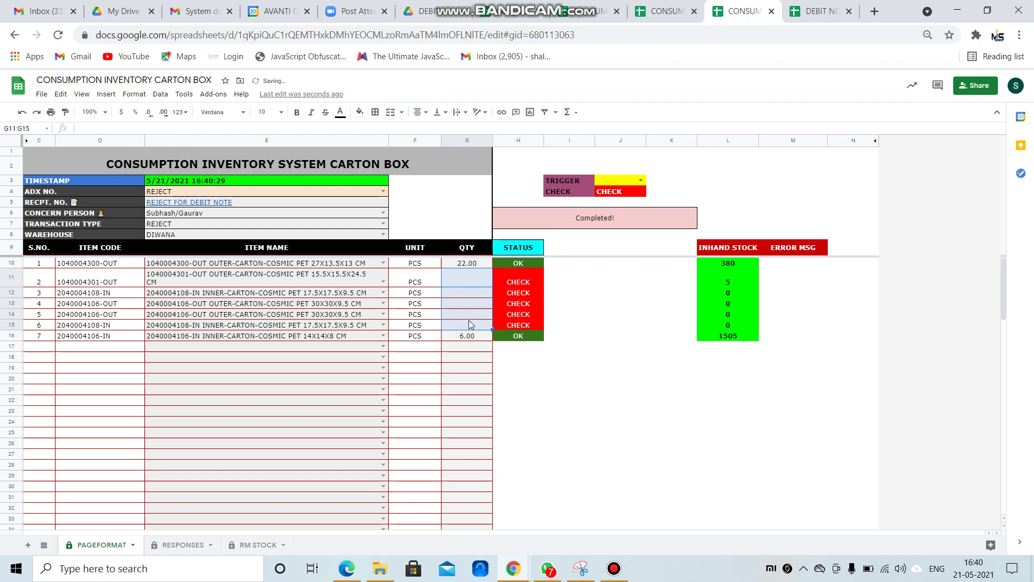
key("Up")
key("Down")
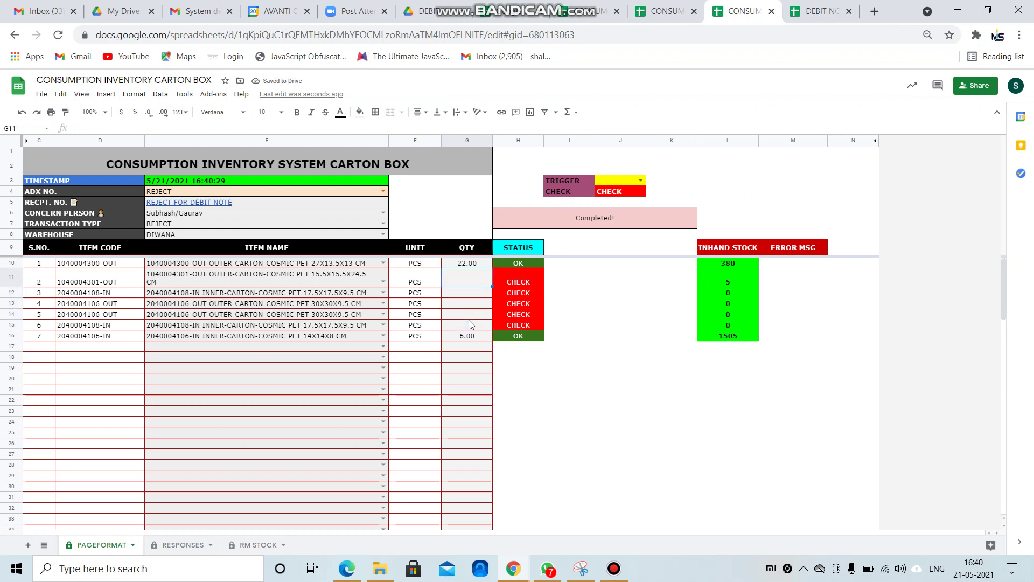
type("5")
key("Return")
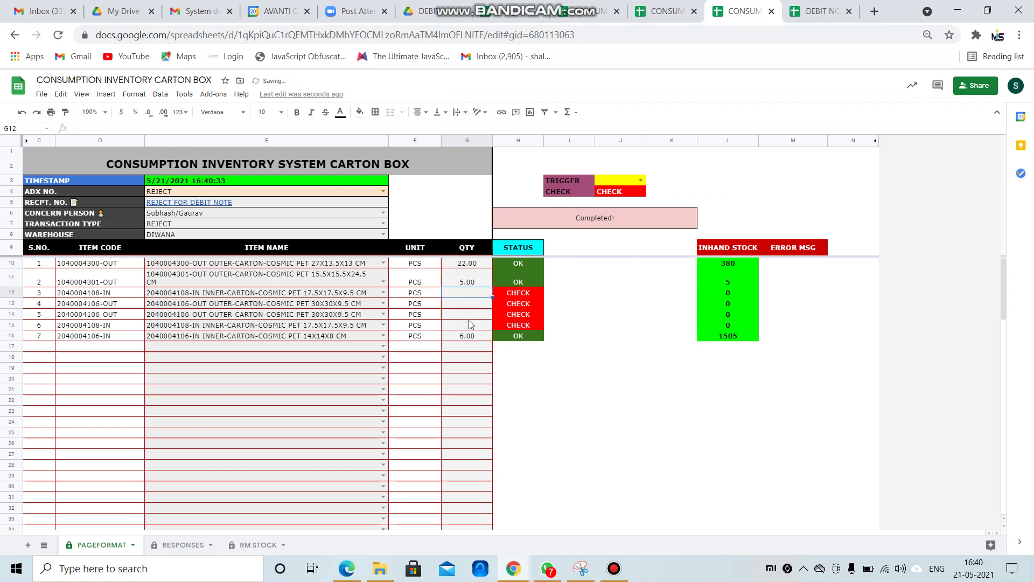
key("Down")
key("Down")
key("Down")
key("Down")
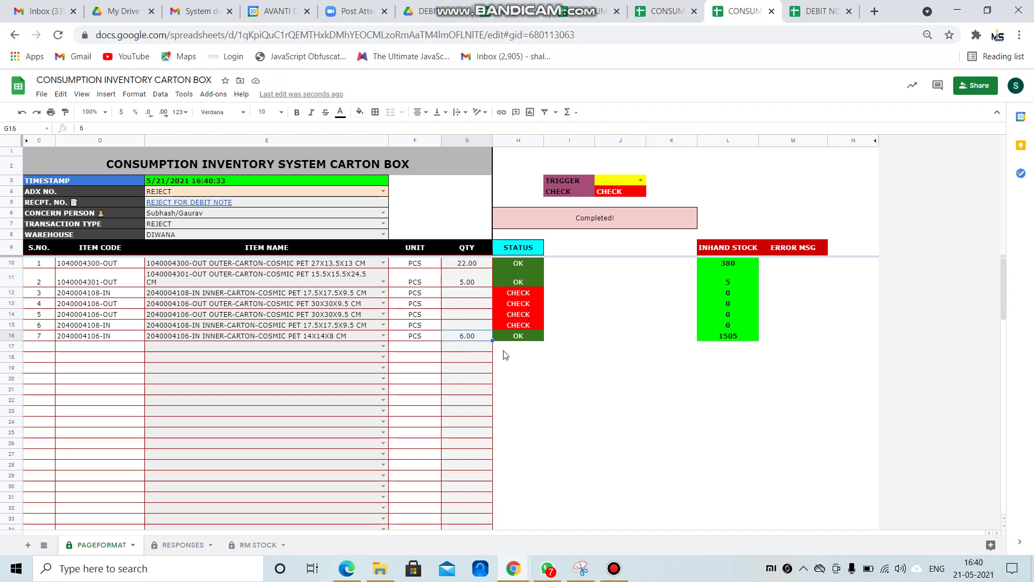
Enter 0 as the quantity for items three to six.
left_click(456, 293)
type("0")
key("Return")
type("0")
key("Return")
type("0")
key("Return")
type("0")
key("Return")
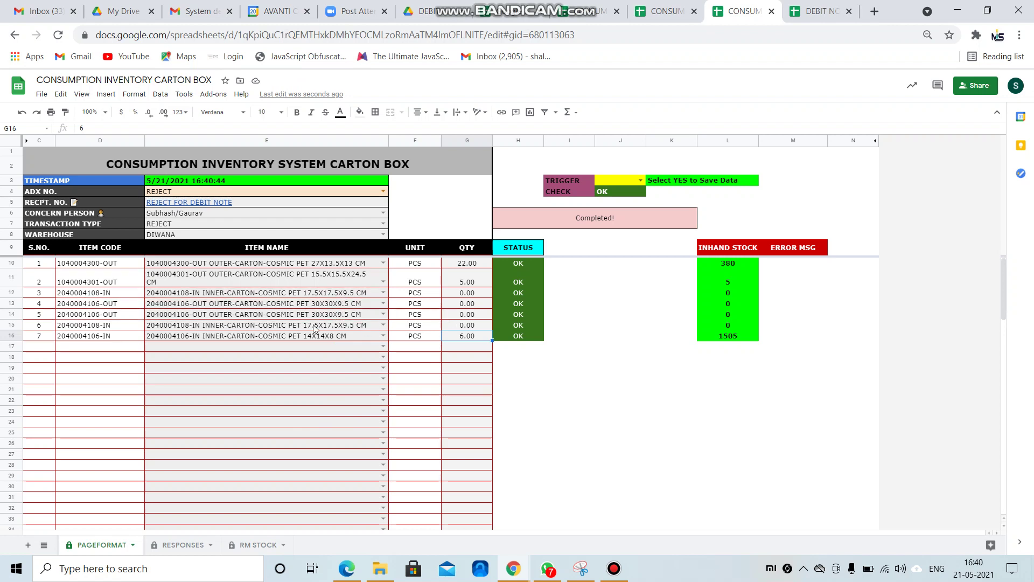
Set the J3 TRIGGER to YES so the script logs the REJECT entry and clears the form.
left_click(641, 180)
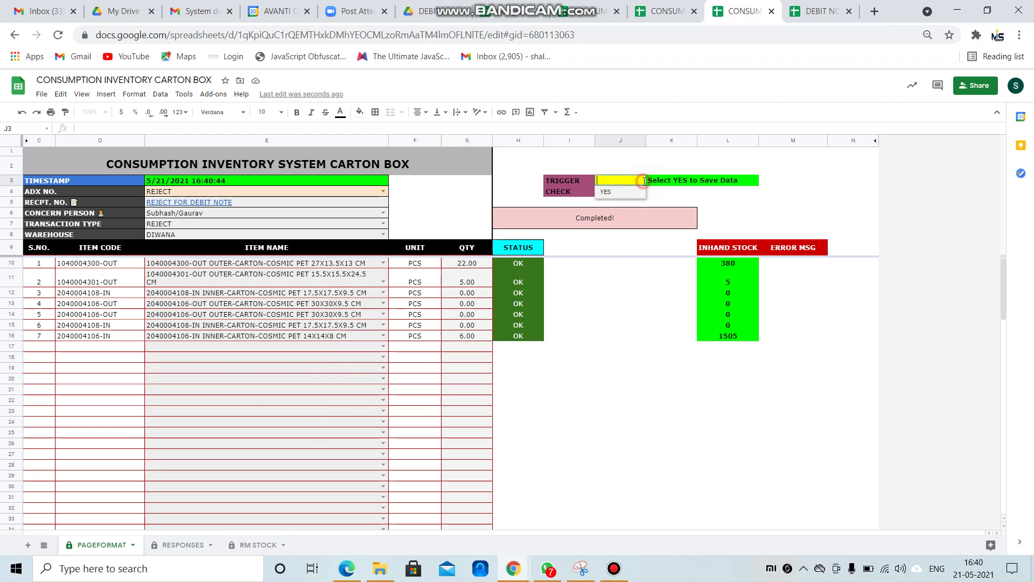
left_click(606, 192)
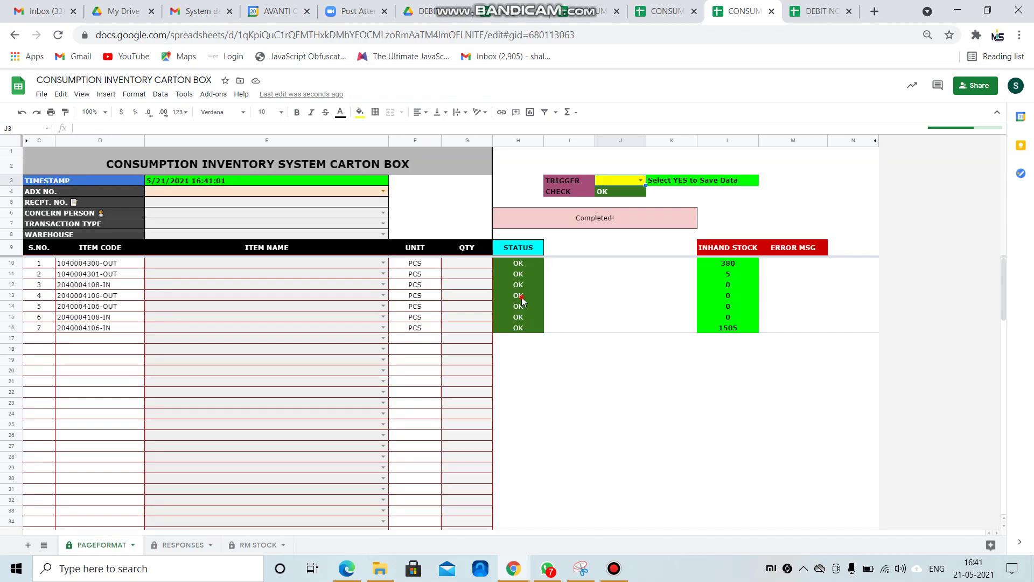
left_click(603, 330)
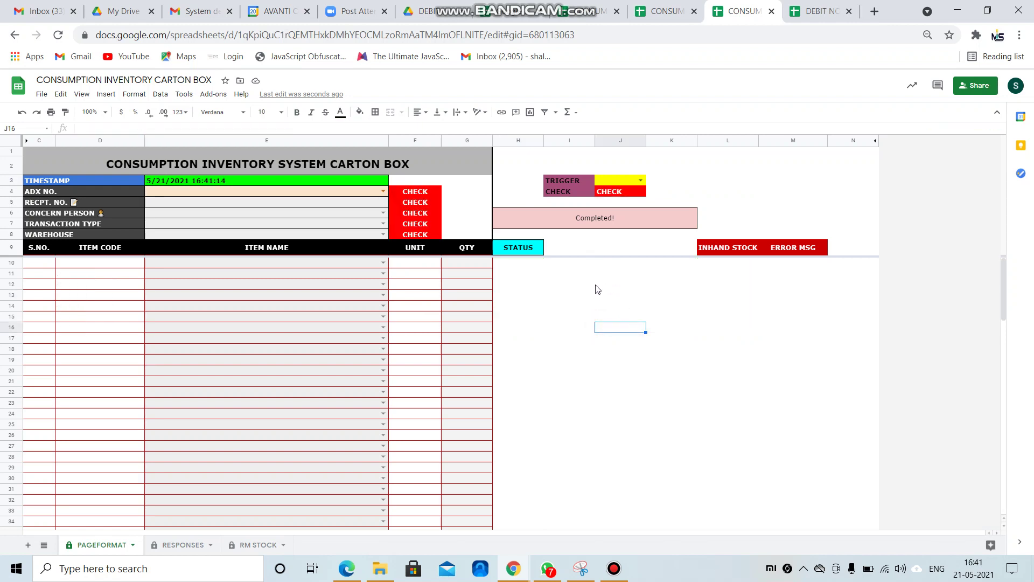
Switch to the Debit Note spreadsheet and clear the first item name in E13.
left_click(822, 13)
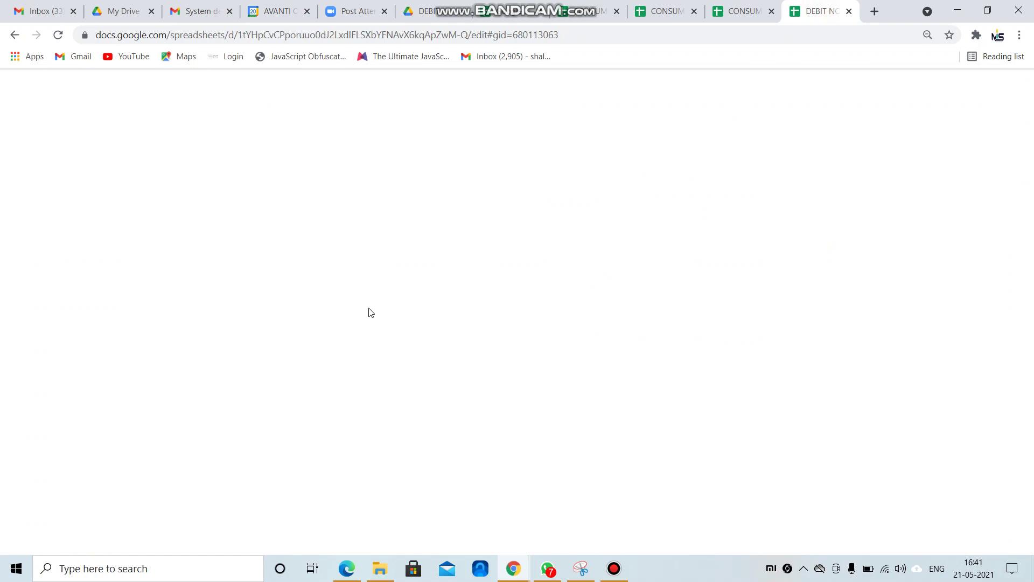
left_click(620, 429)
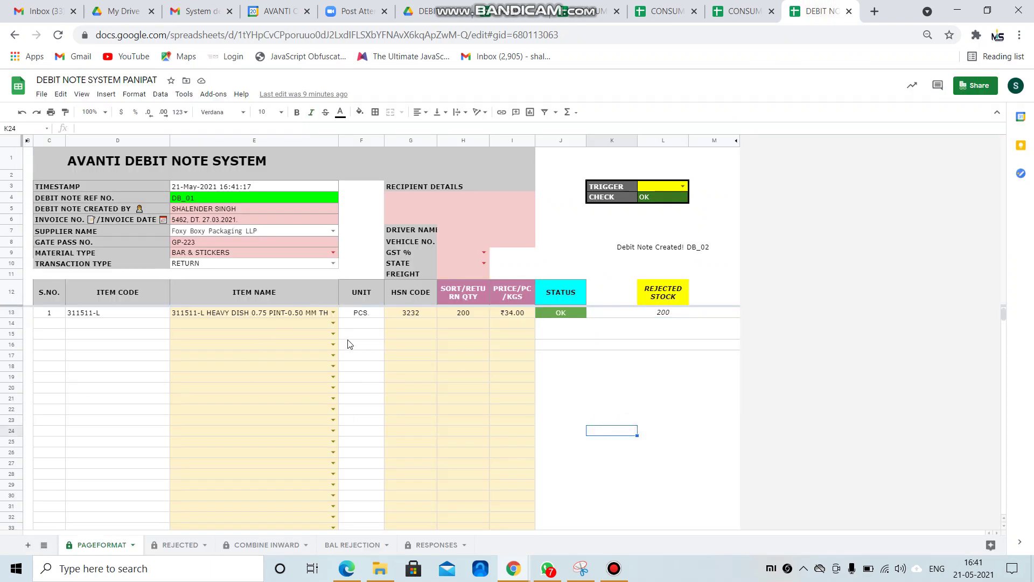
left_click(325, 318)
key("Delete")
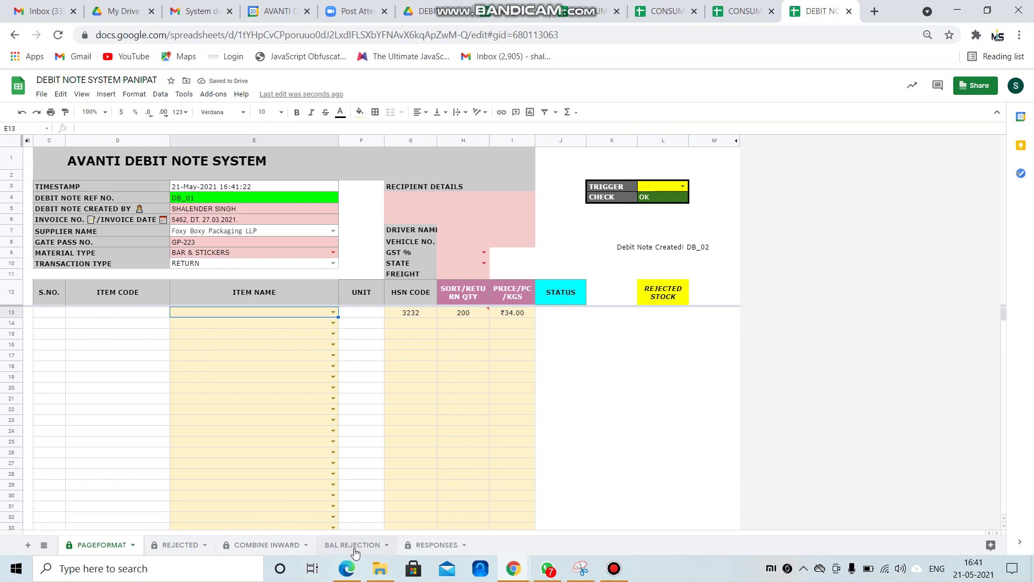
Hide the REJECTED and COMBINE INWARD sheets and go to BAL REJECTION.
right_click(181, 545)
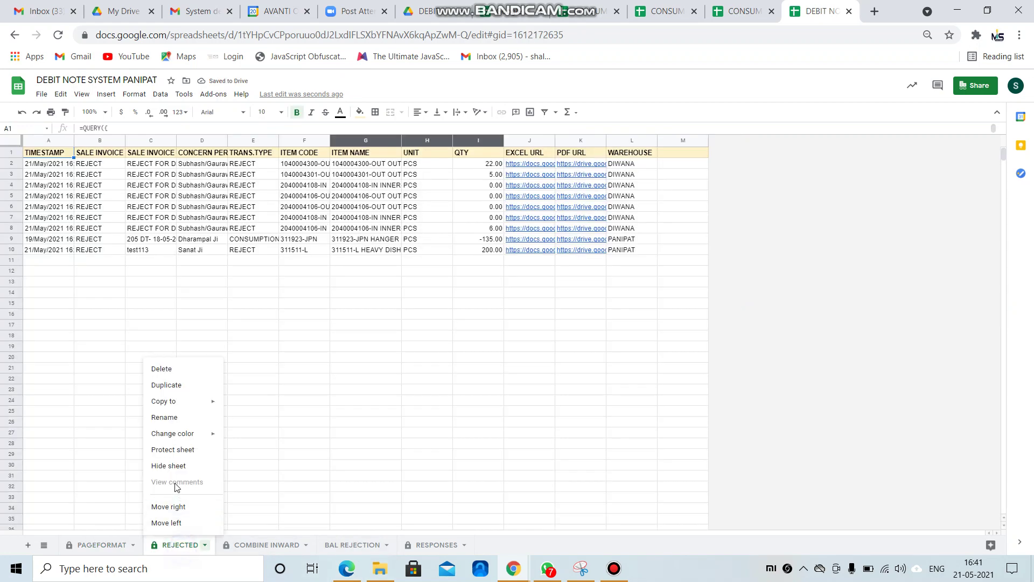
left_click(168, 466)
left_click(187, 546)
right_click(187, 547)
left_click(168, 465)
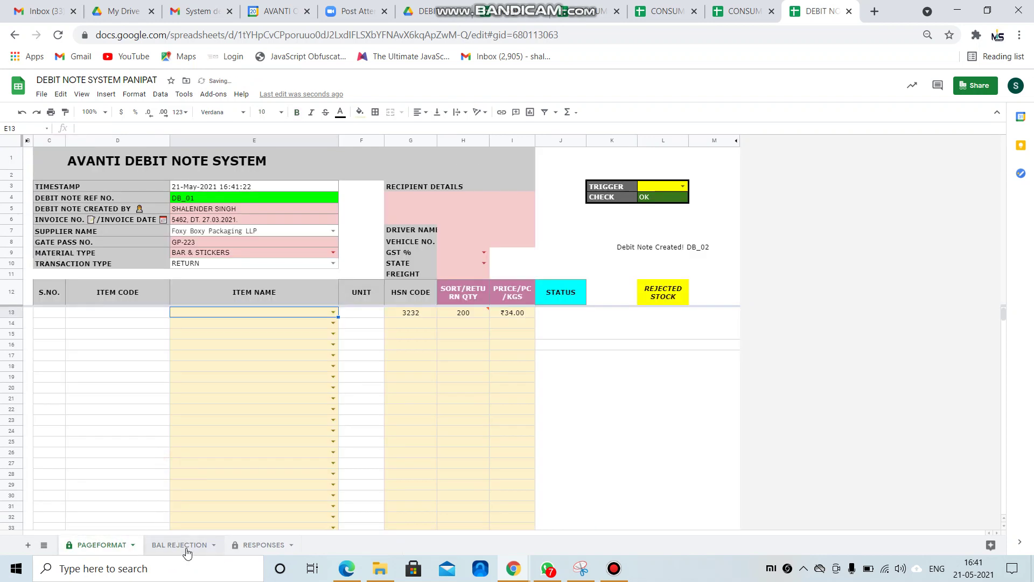
left_click(185, 546)
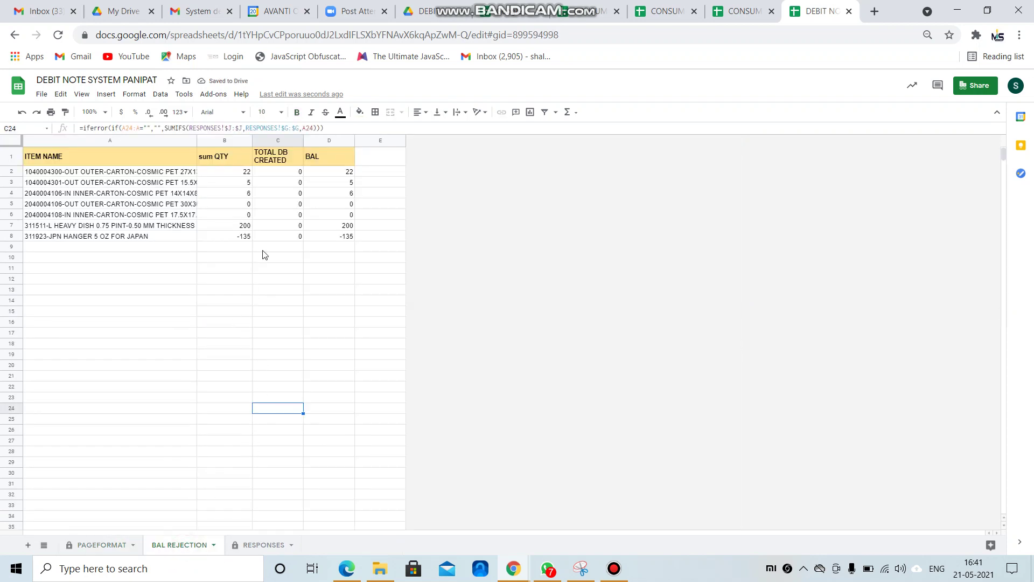
Autofit column A and look over the TOTAL DB CREATED and BAL values.
double_click(196, 140)
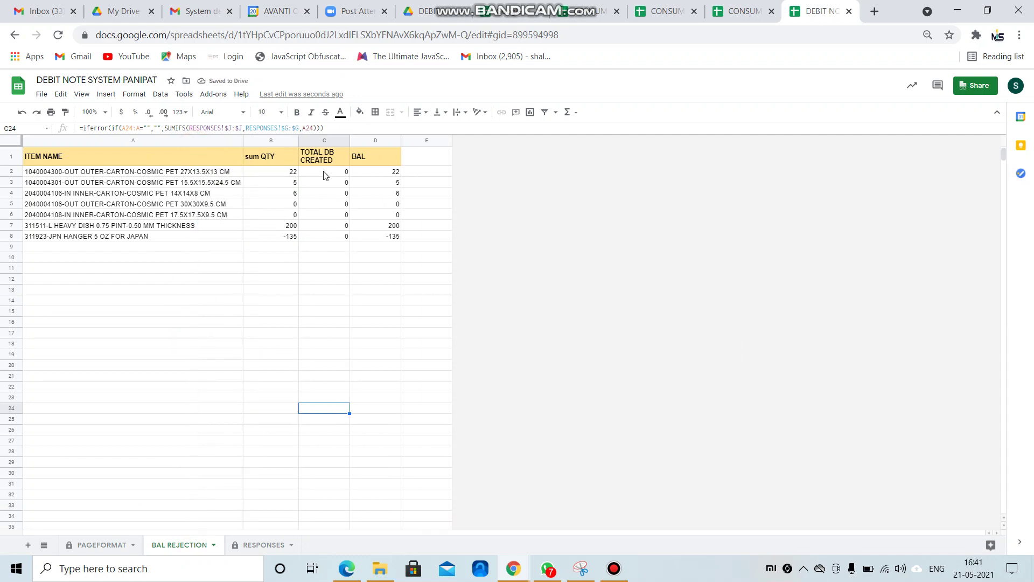
left_click_drag(325, 175, 324, 238)
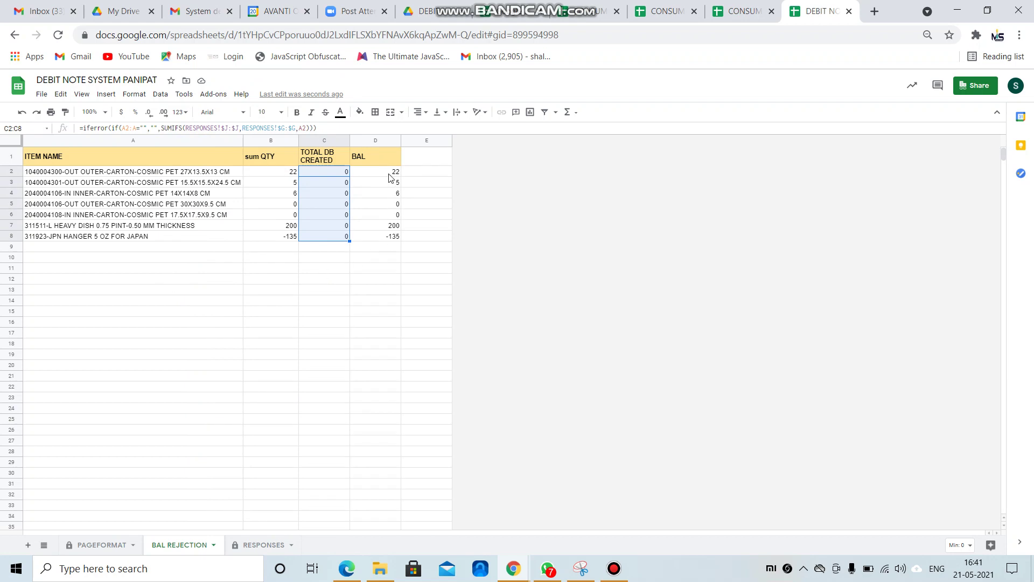
left_click_drag(390, 178, 384, 219)
left_click(384, 268)
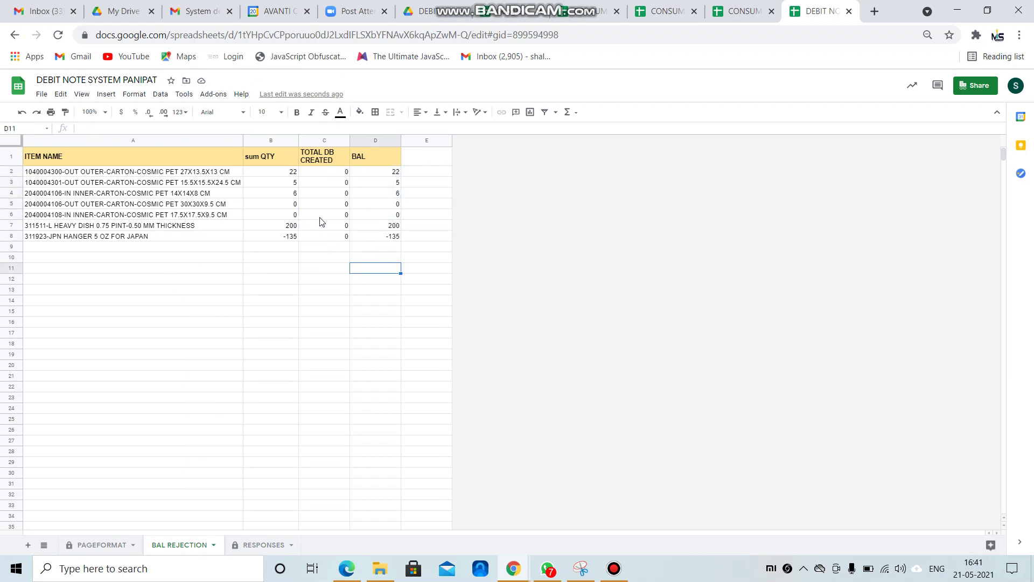
Add 'and I>0' to A1's QUERY formula, then return to the PAGEFORMAT form.
left_click(82, 162)
left_click(322, 128)
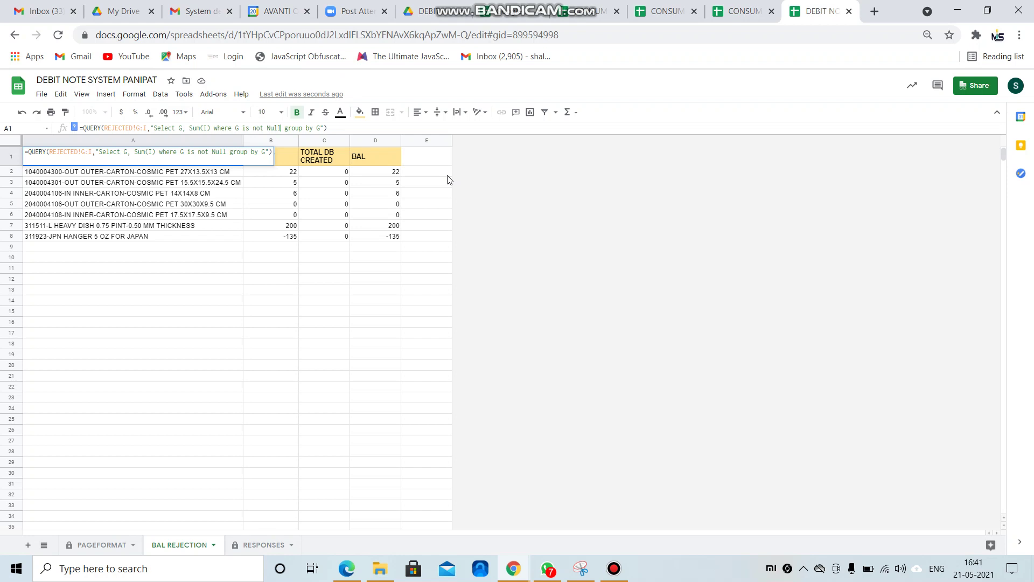
key("Caps_Lock")
type("and I>0")
key("Return")
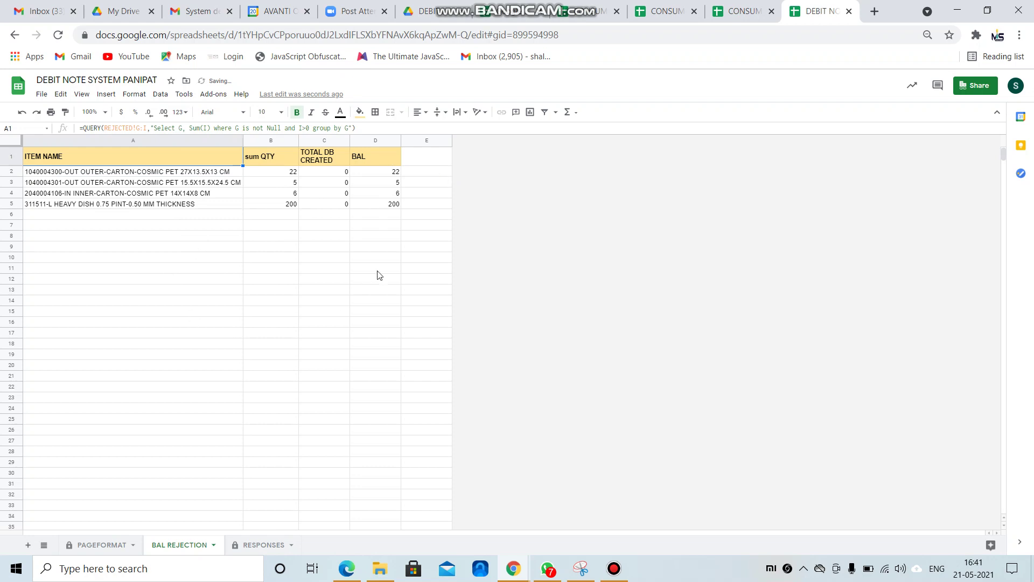
left_click(377, 269)
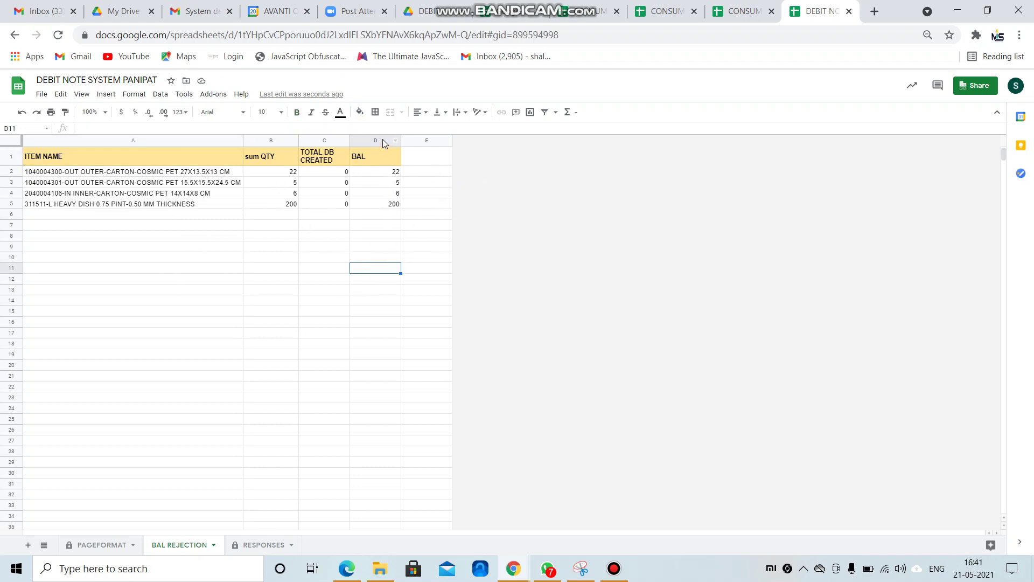
left_click(410, 183)
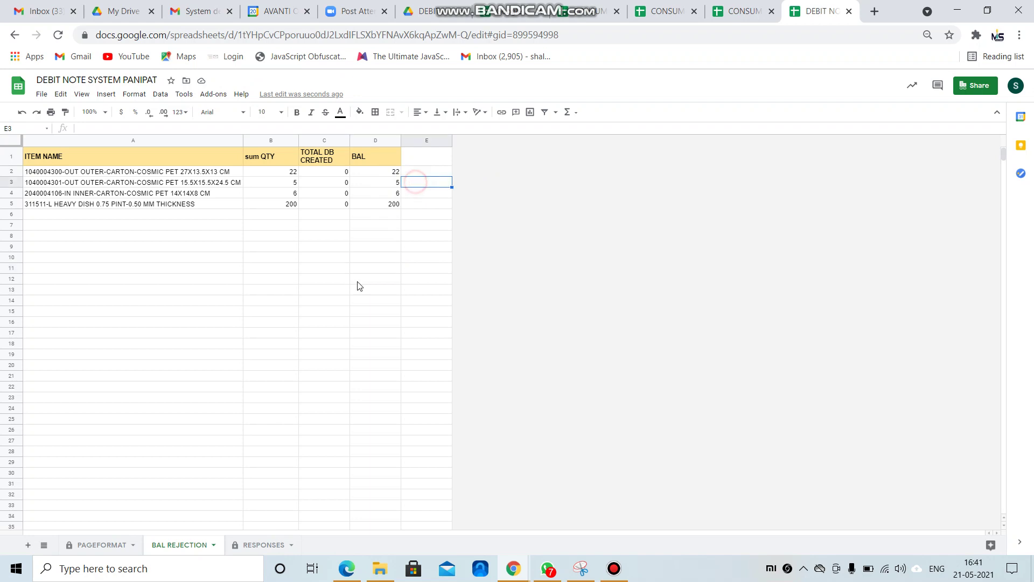
left_click(103, 546)
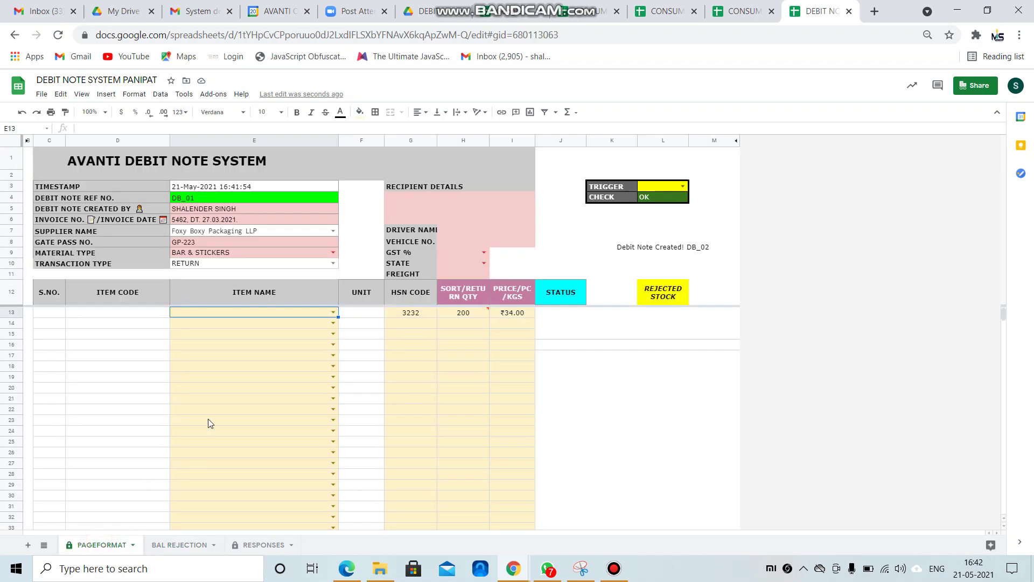
left_click(252, 368)
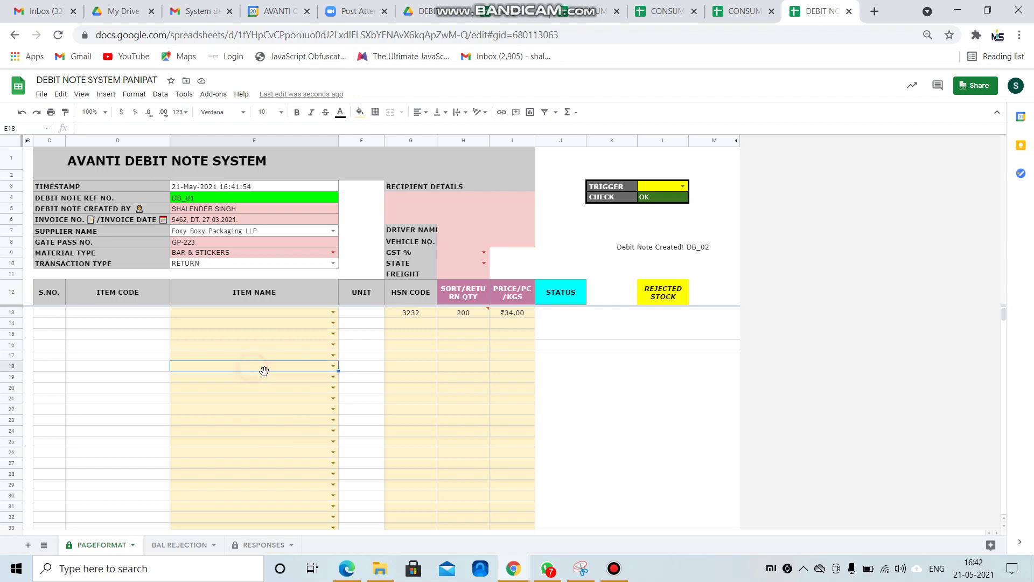
left_click(333, 313)
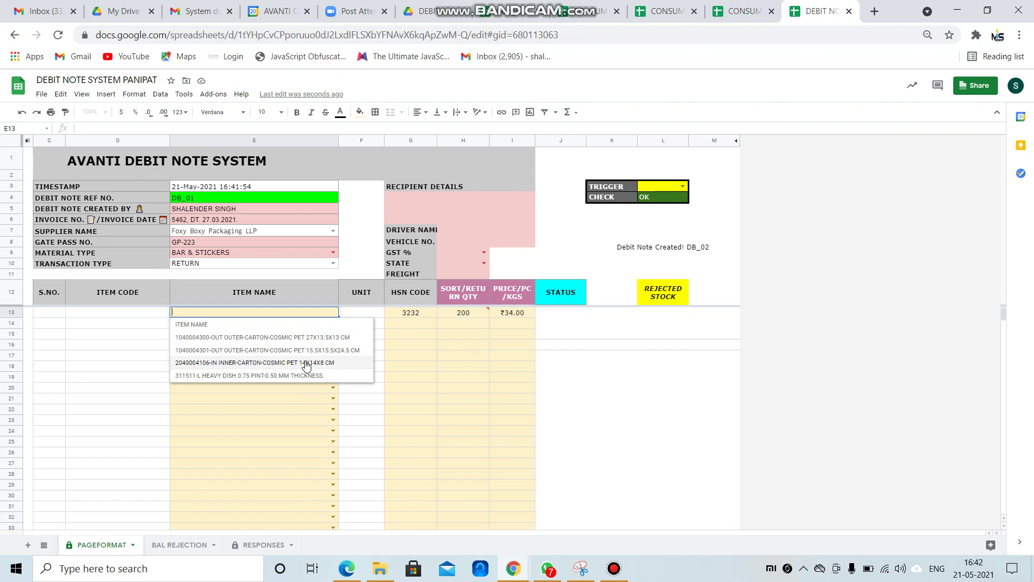
left_click(300, 337)
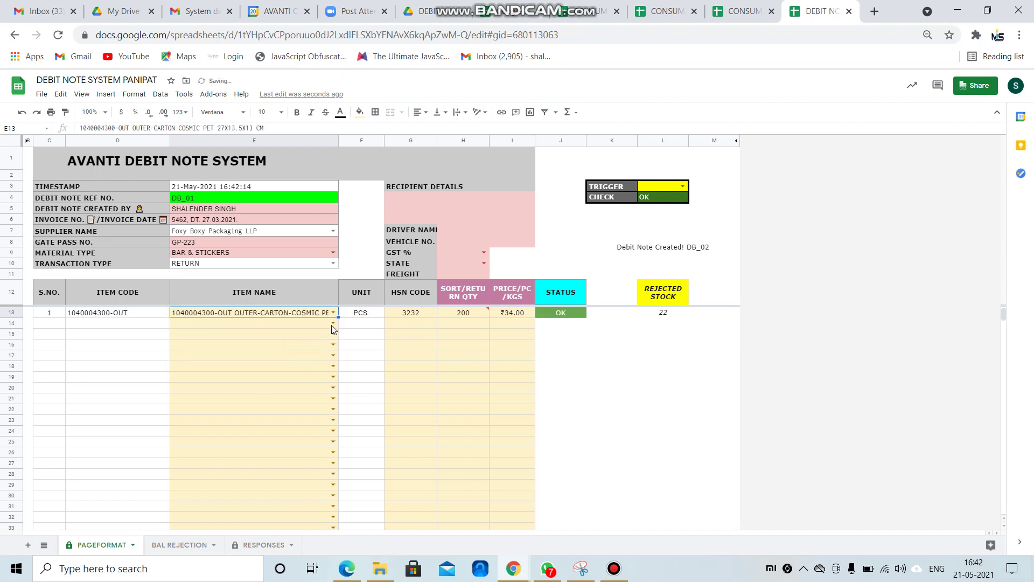
left_click(333, 325)
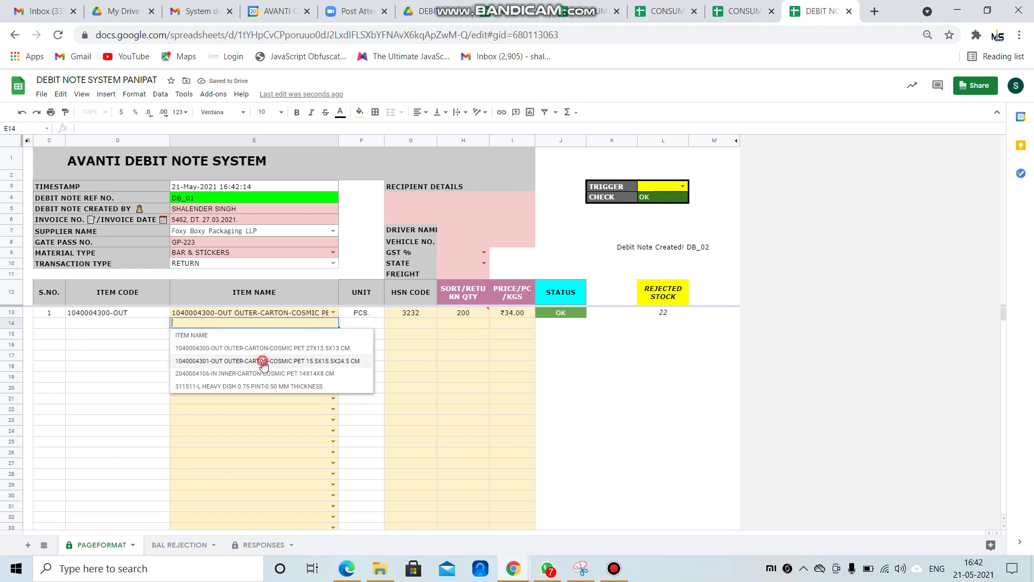
left_click(267, 361)
left_click(333, 334)
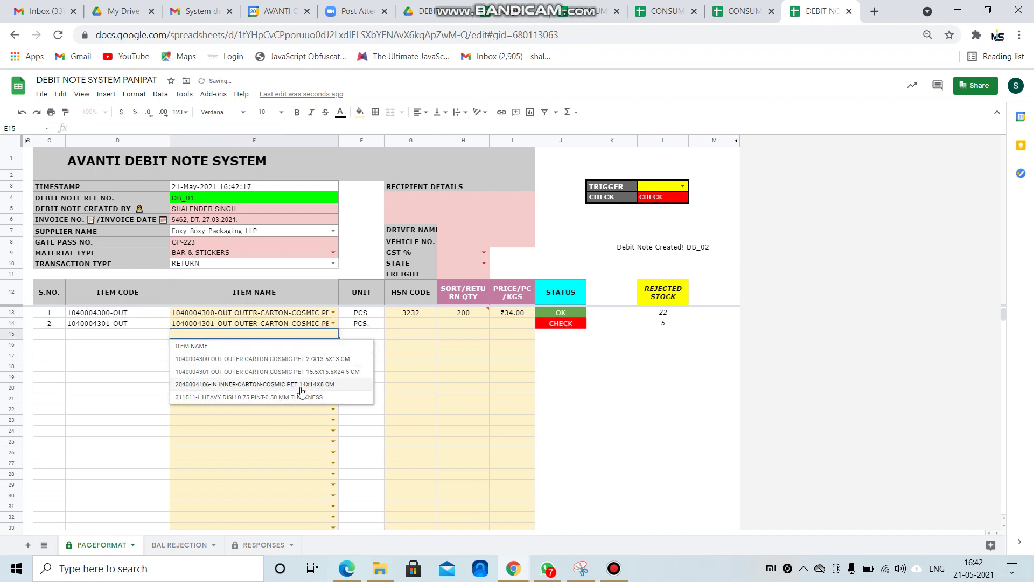
left_click(300, 387)
left_click(333, 345)
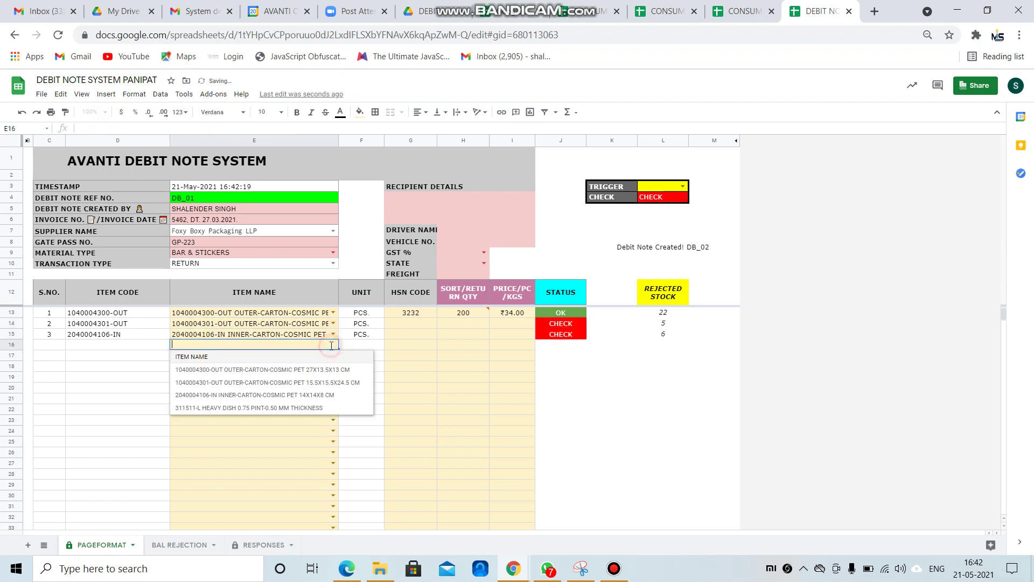
left_click(299, 402)
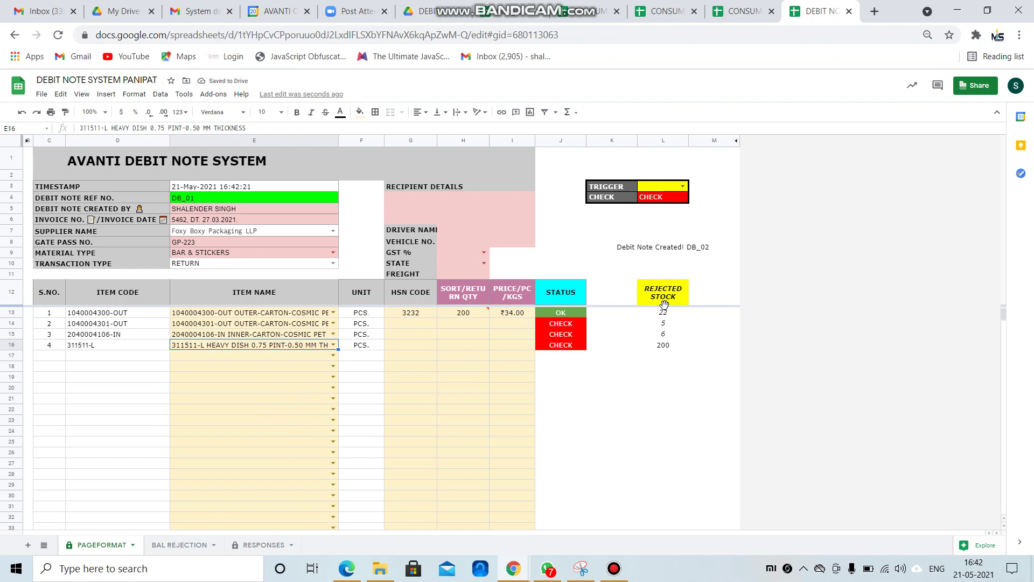
left_click_drag(697, 286, 695, 357)
left_click(707, 401)
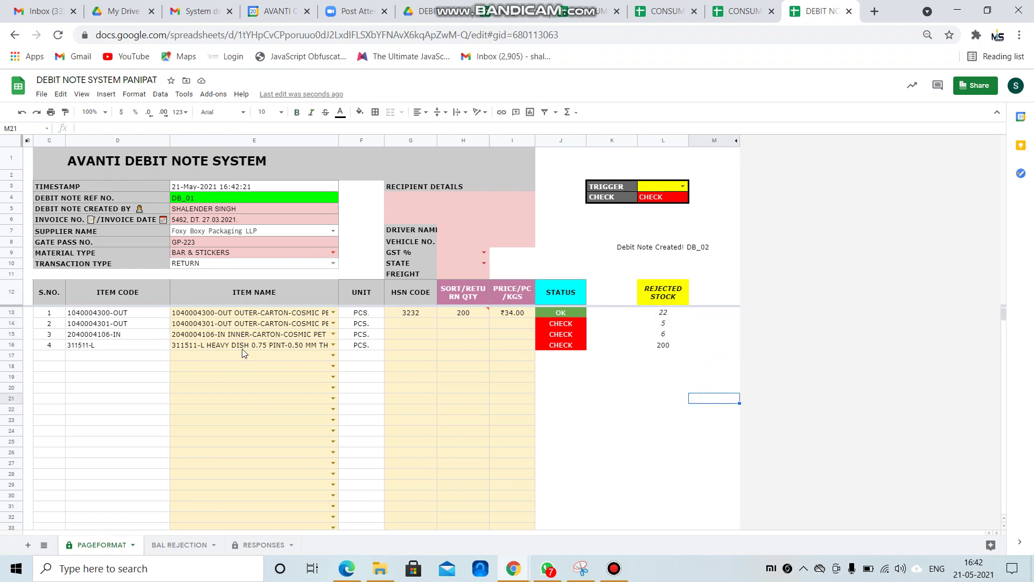
left_click(673, 314)
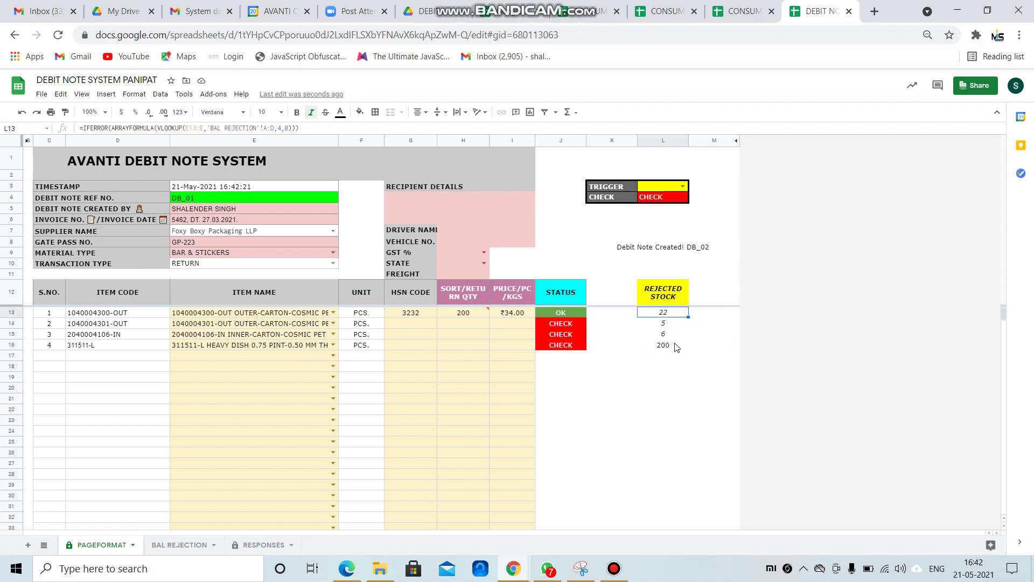
left_click(220, 221)
Enter INV-101/103/105 as the debit note's invoice number.
type("in")
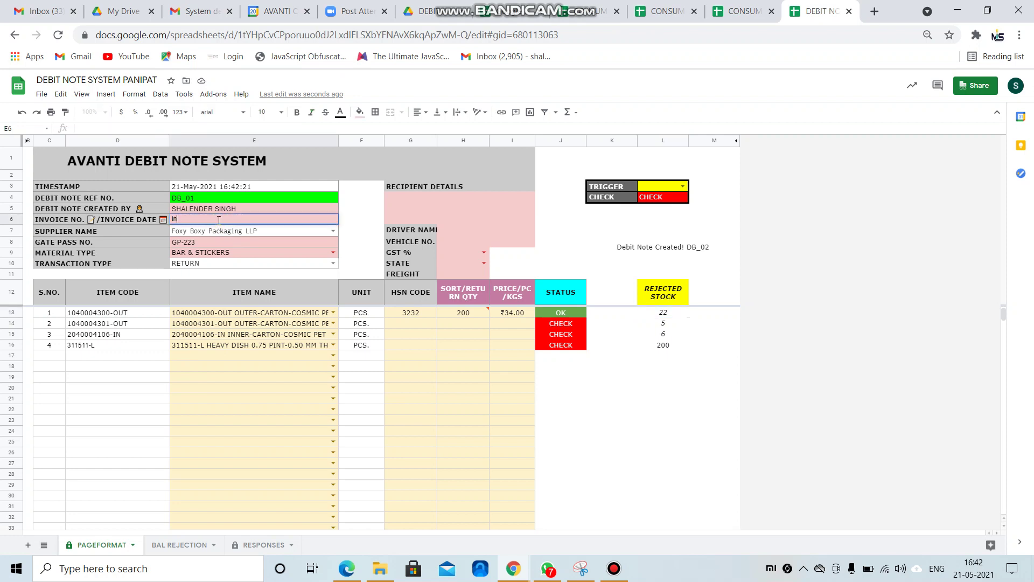
type("v9032/46373")
key("BackSpace")
key("BackSpace")
key("BackSpace")
key("BackSpace")
key("BackSpace")
key("BackSpace")
key("BackSpace")
key("BackSpace")
key("BackSpace")
key("BackSpace")
key("BackSpace")
key("BackSpace")
key("Caps_Lock")
type("INV")
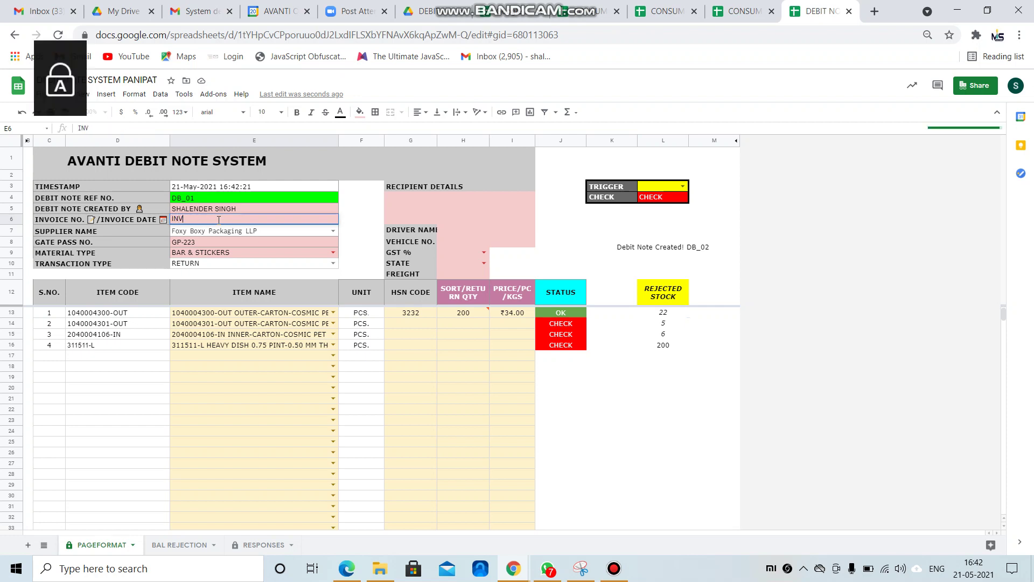
type("-101/103/105")
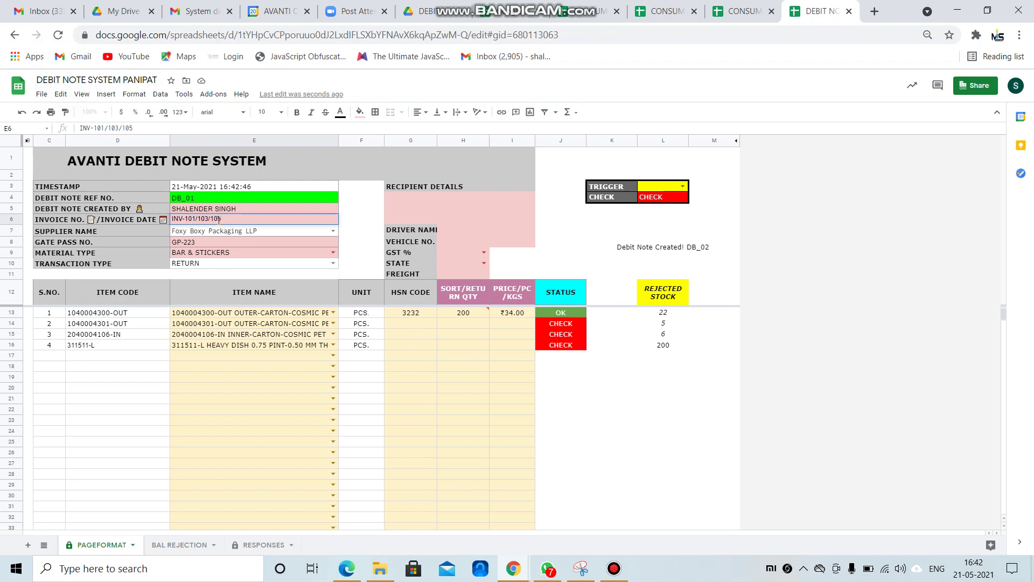
key("Return")
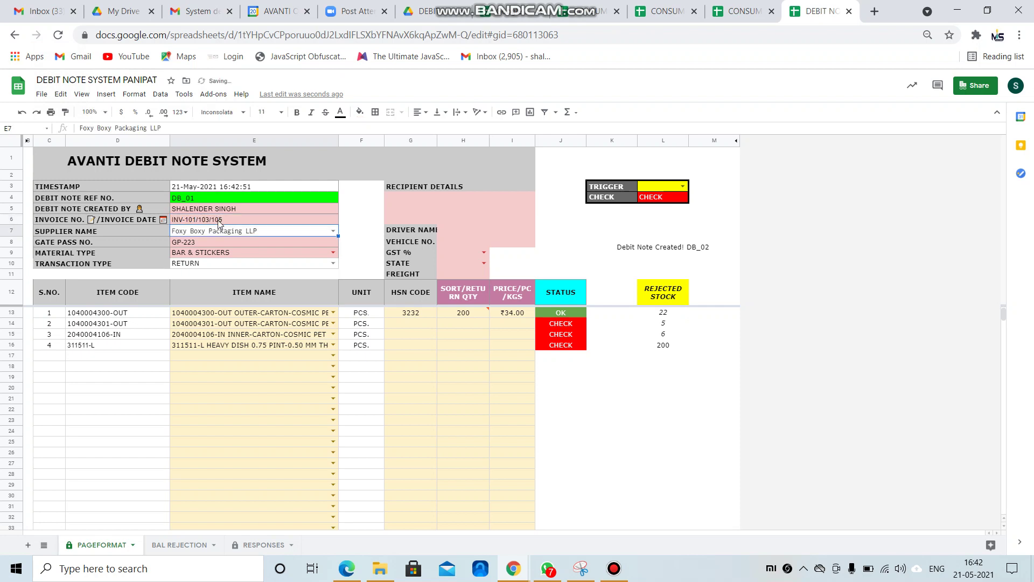
Set the material type to CARTON-BOX from the dropdown.
key("Down")
key("Down")
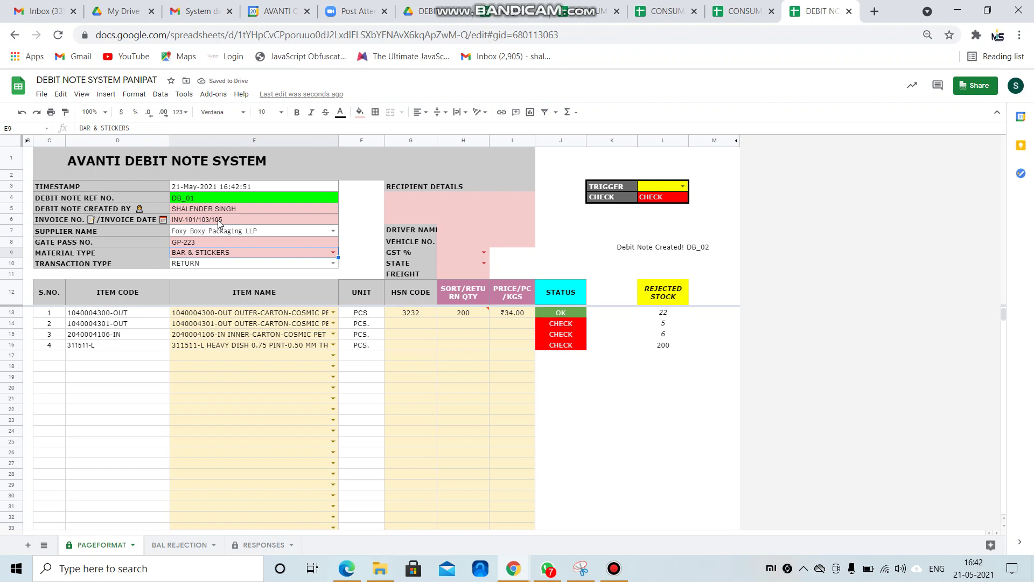
type("car")
key("Down")
key("Up")
key("Return")
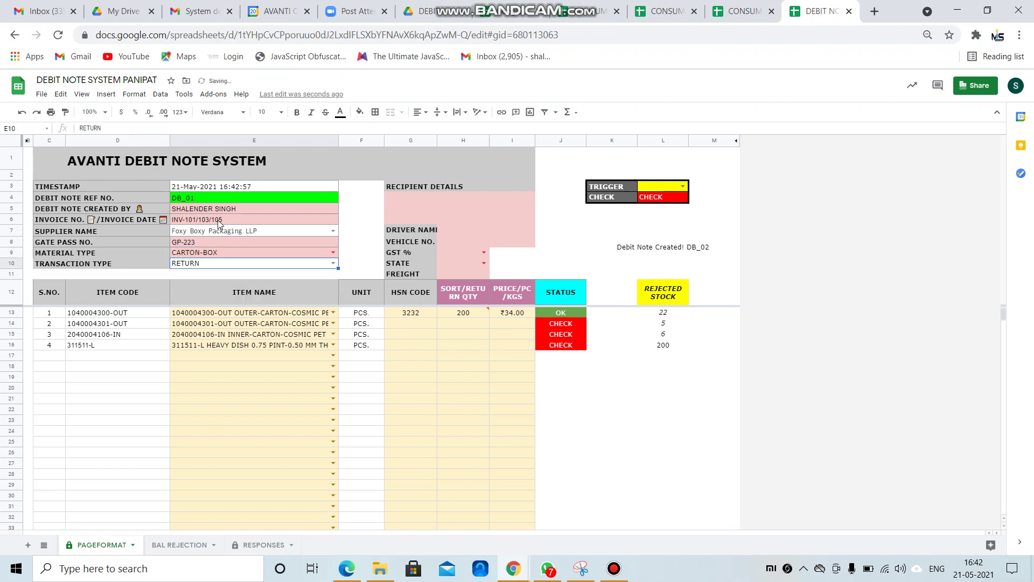
Enter the note 'ADDRESS WILL MANUALLY ENTER BY DOR' in the recipient details box.
left_click(463, 200)
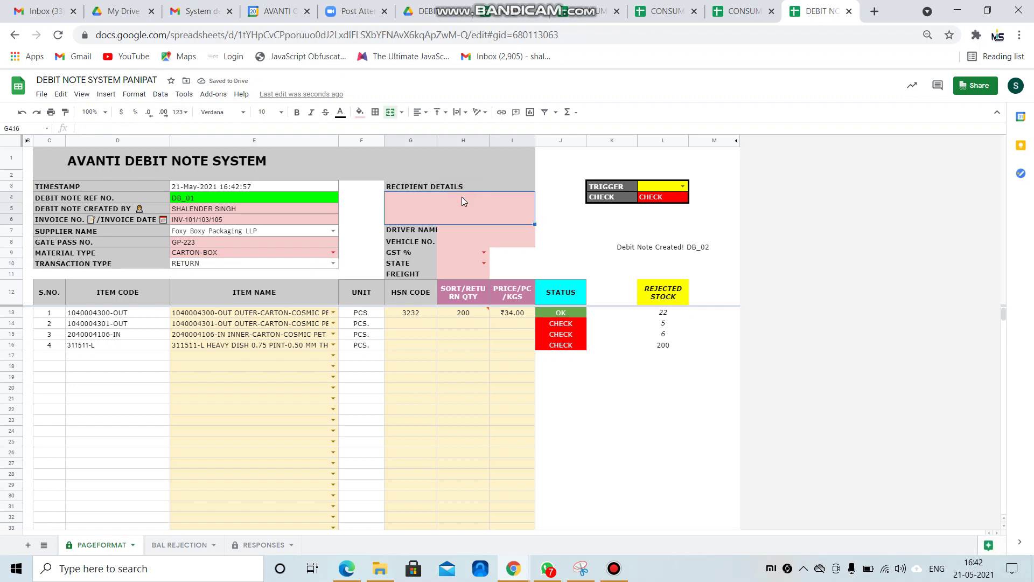
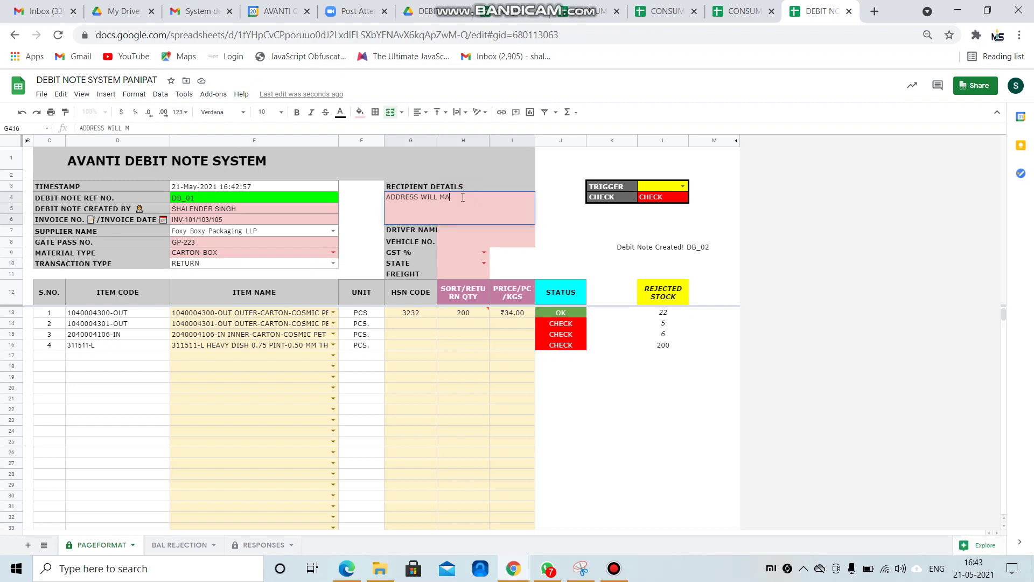
key("Return")
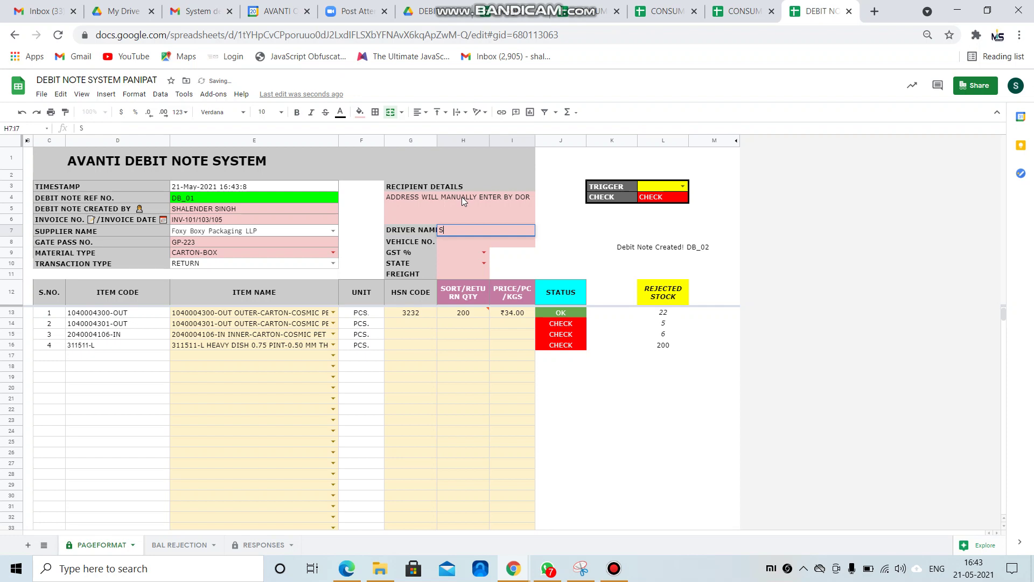
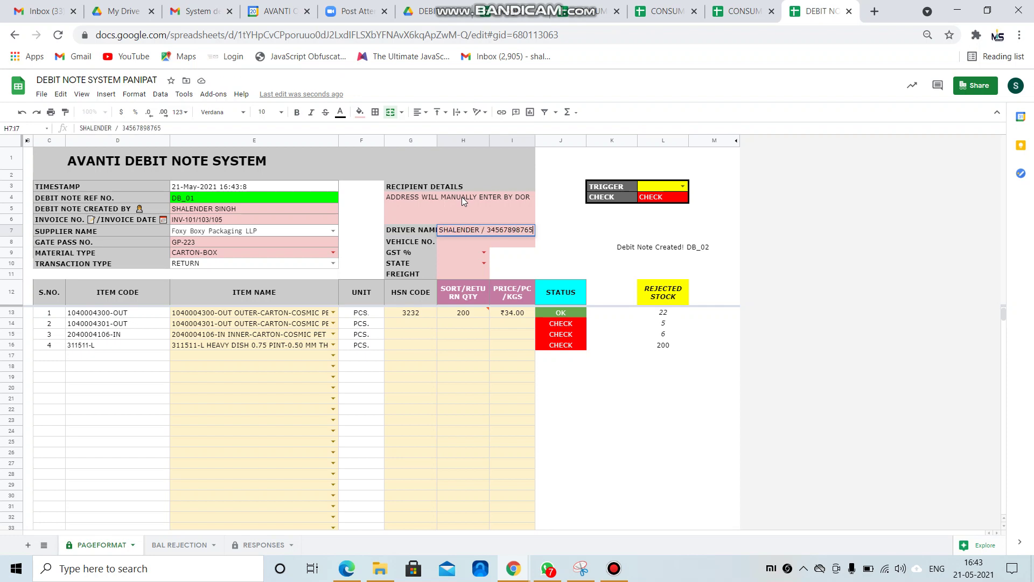
key("BackSpace")
key("BackSpace")
key("BackSpace")
key("BackSpace")
key("Return")
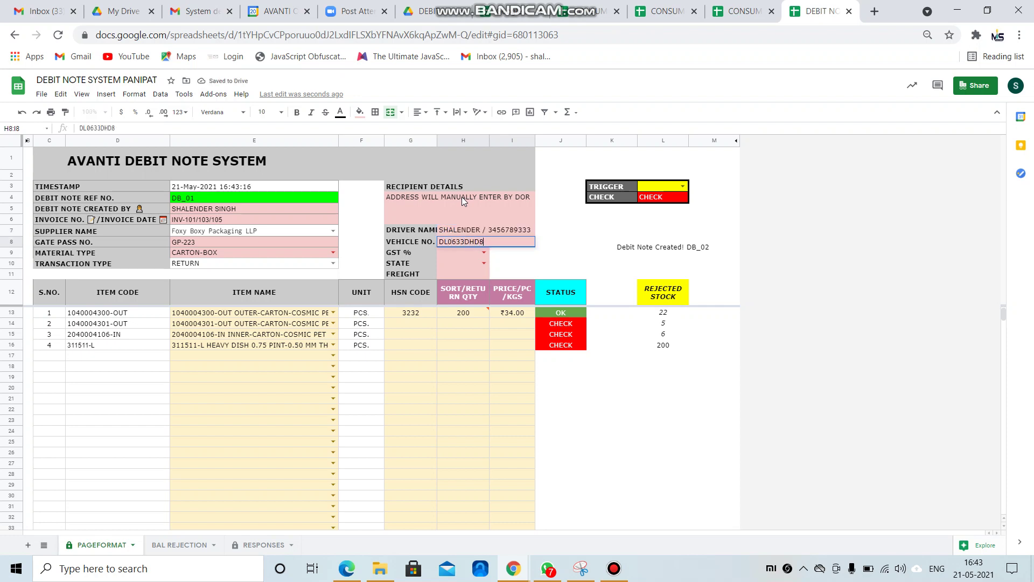
key("Return")
key("Return")
Set GST to 12%, state to HARYANA and freight to 300.
key("Down")
key("Down")
key("Down")
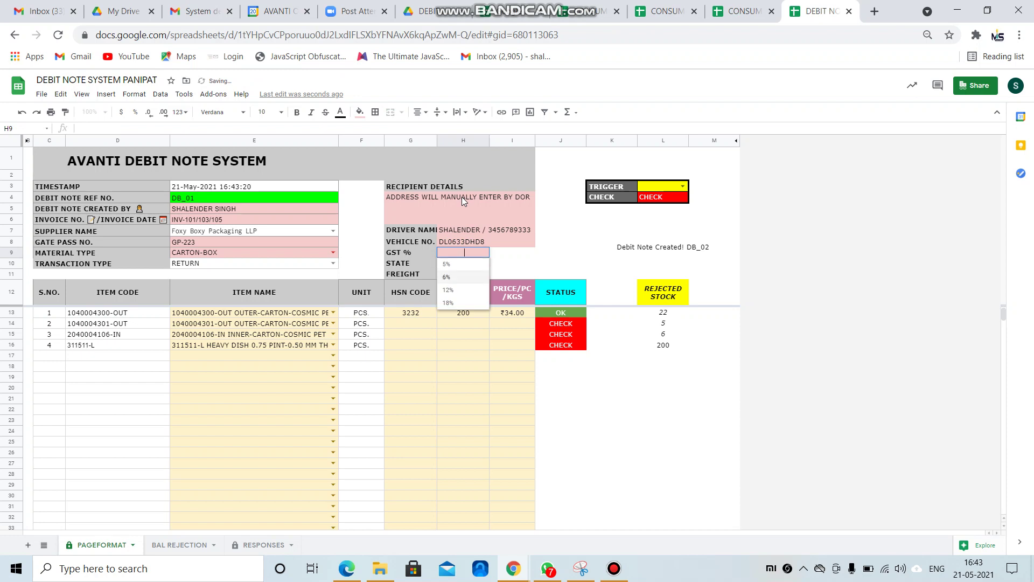
key("Return")
key("Return")
key("Down")
key("Return")
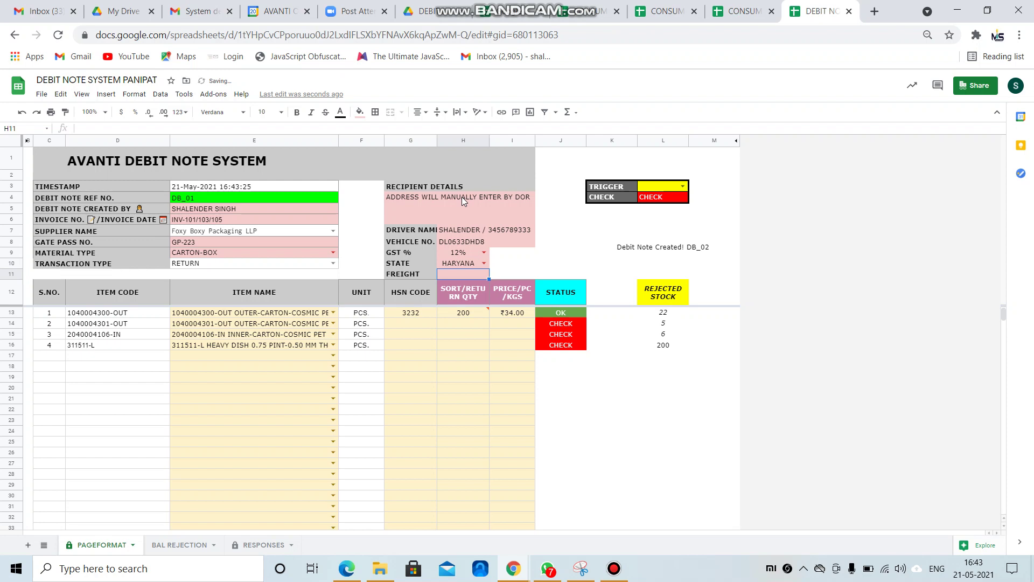
type("300")
key("Return")
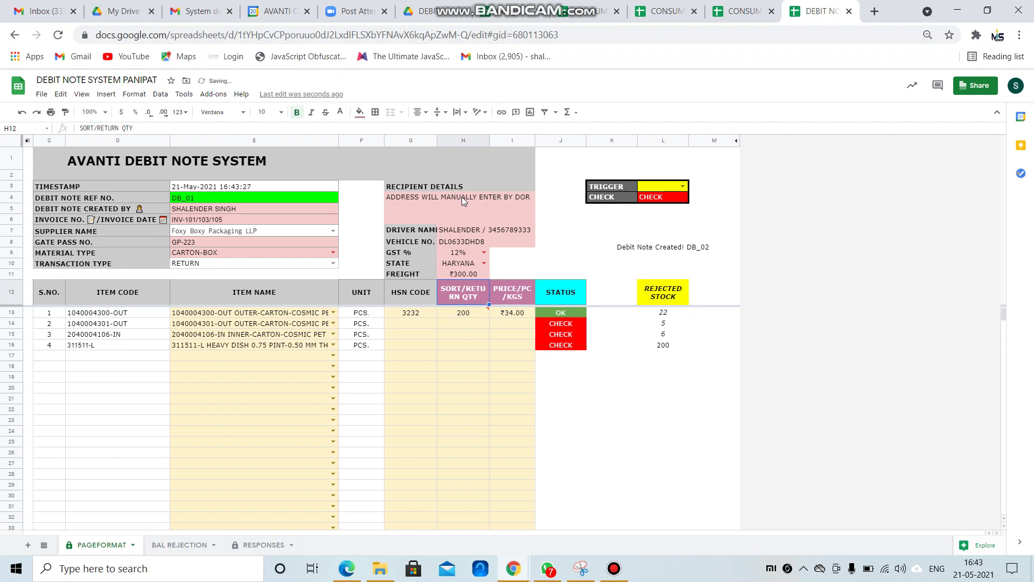
Fill HSN code 3232 down across all four item rows.
left_click(410, 324)
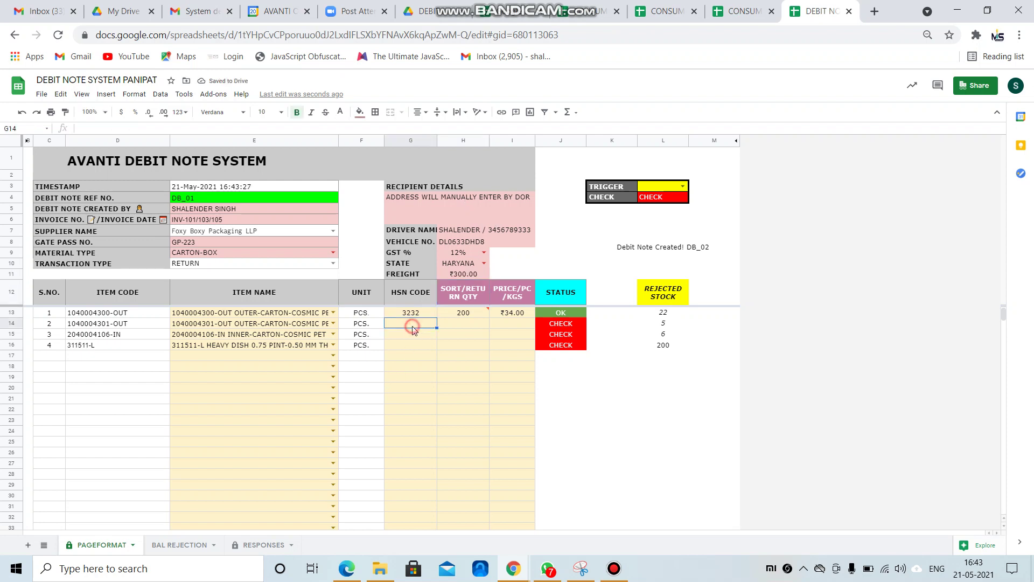
type("2")
key("Up")
key("shift+Down")
key("shift+Down")
key("shift+Down")
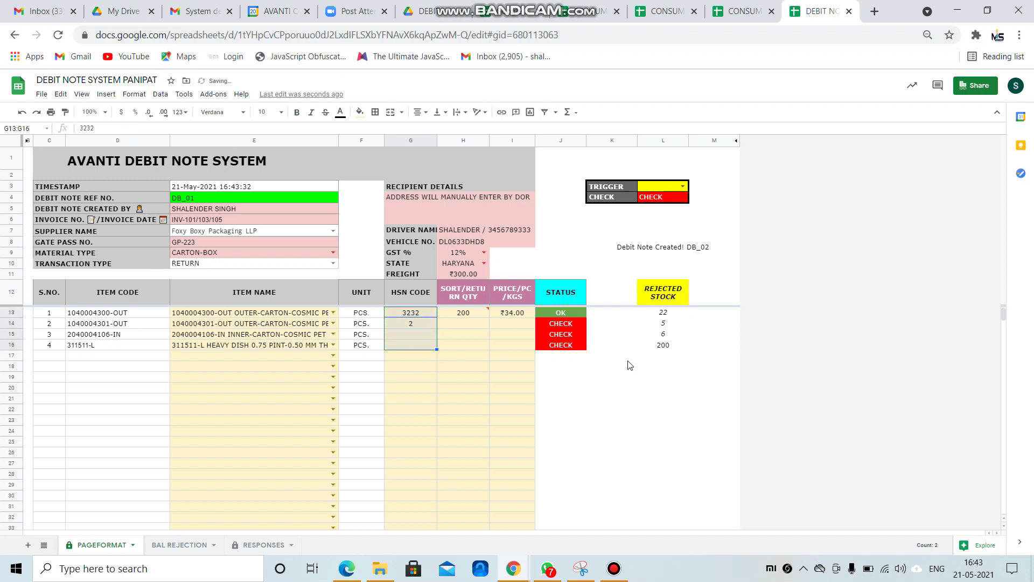
key("ctrl+d")
Clear the first item's return quantity of 200.
key("Down")
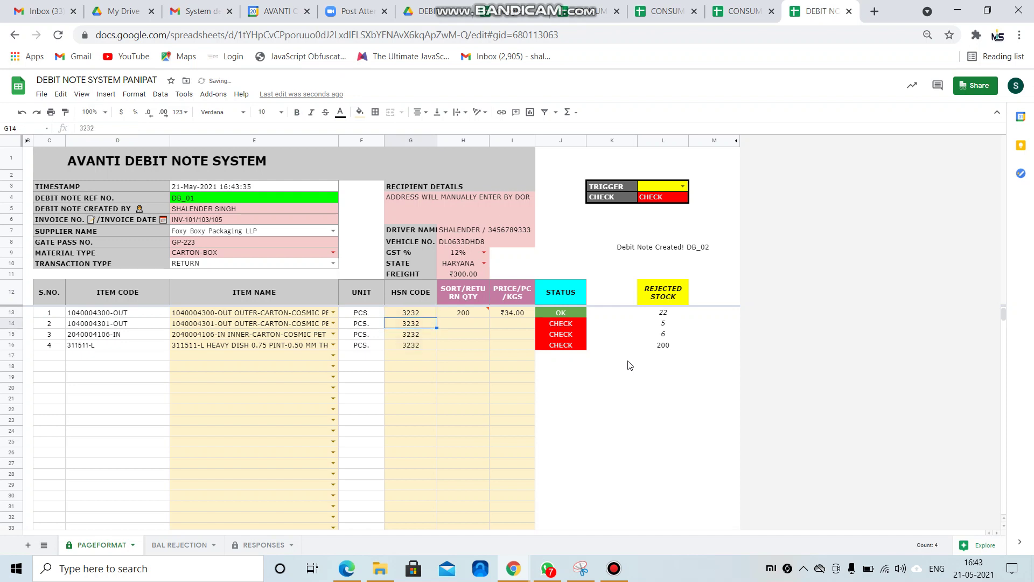
key("Right")
key("Up")
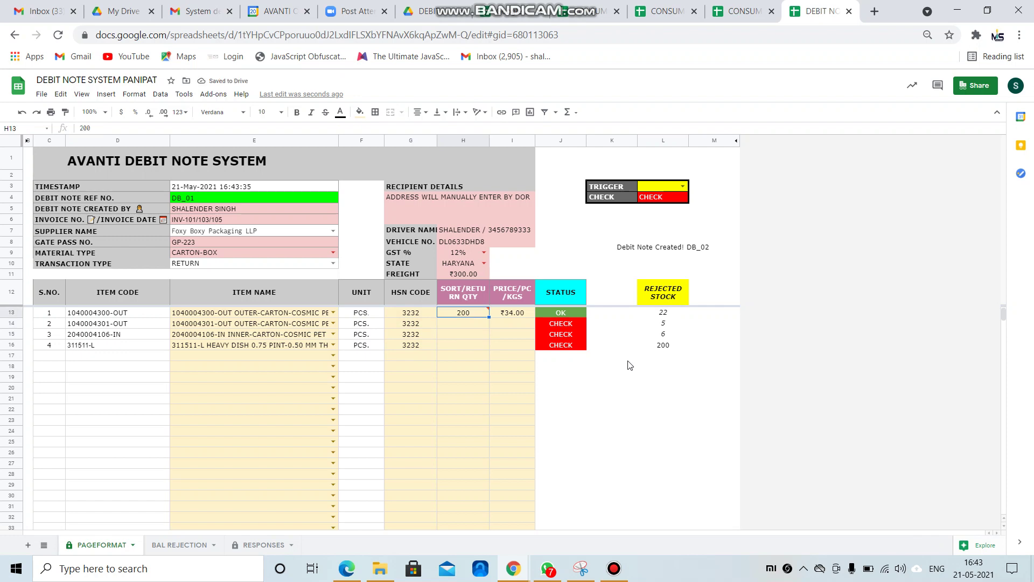
key("Delete")
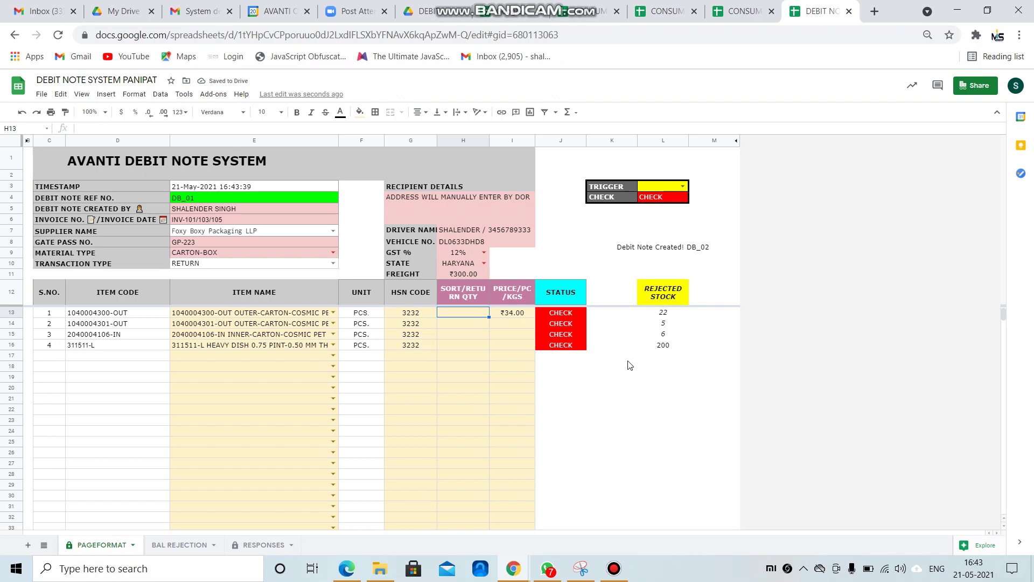
key("Left")
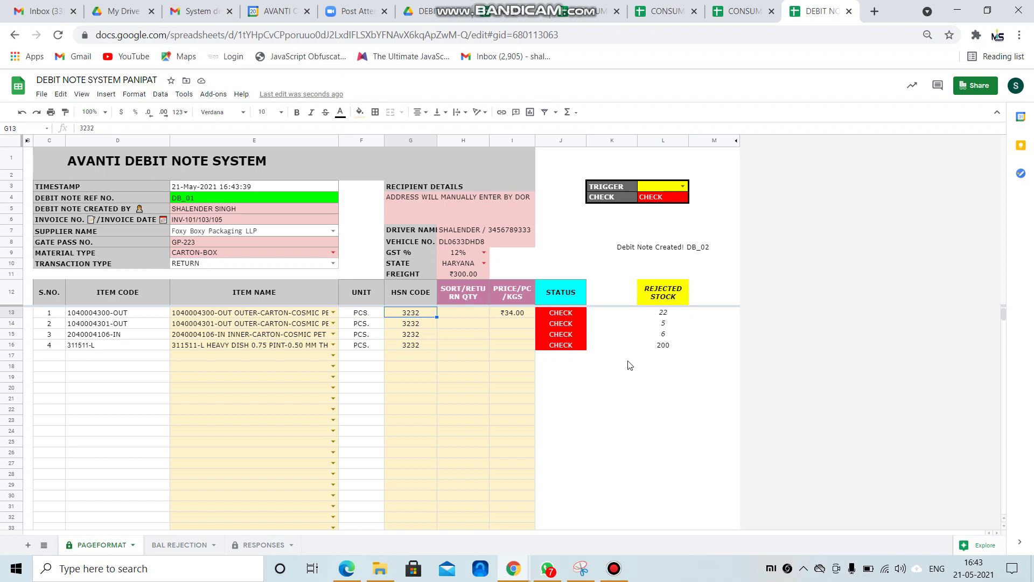
Settle the first item's return quantity at 22 after excess-quantity warnings.
key("Tab")
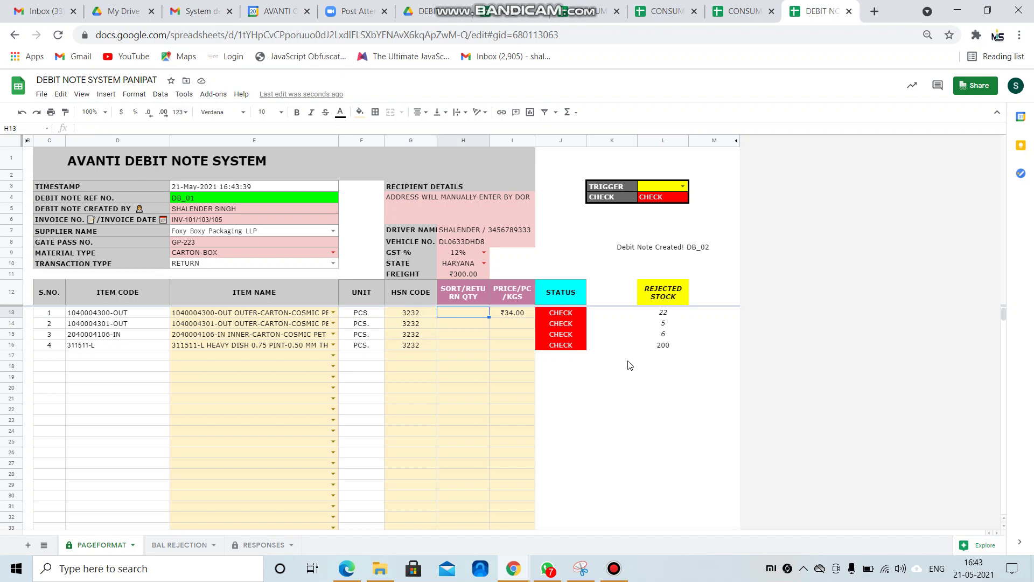
type("100")
key("Return")
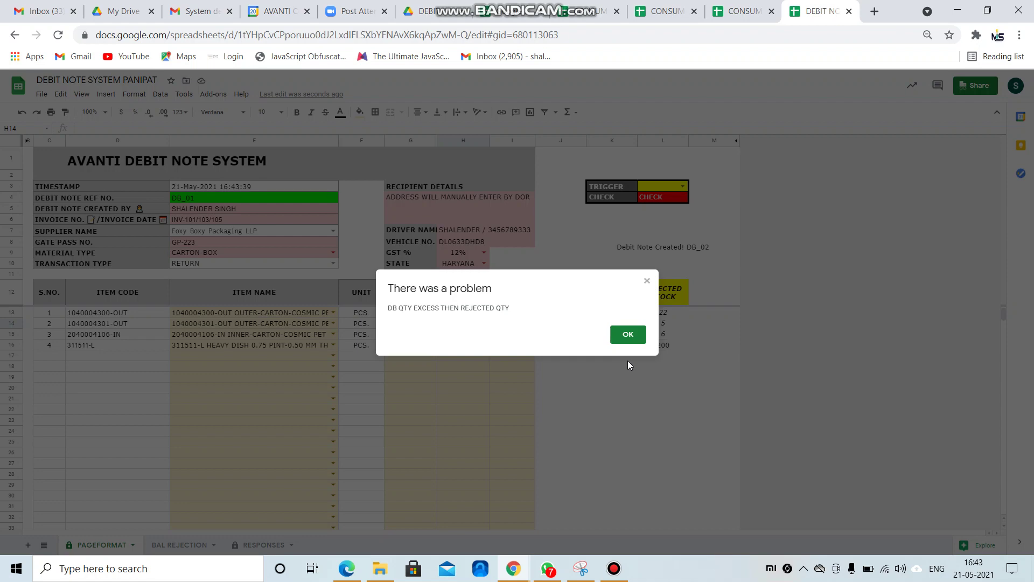
key("Return")
key("Up")
type("21")
key("Return")
key("Up")
key("Return")
key("Return")
key("Up")
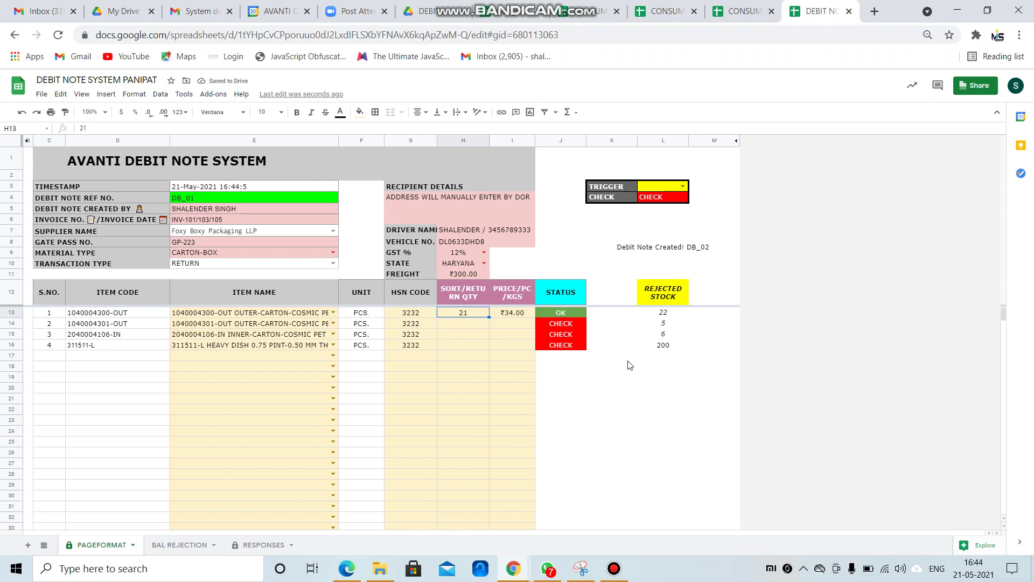
type("288")
key("Return")
key("Return")
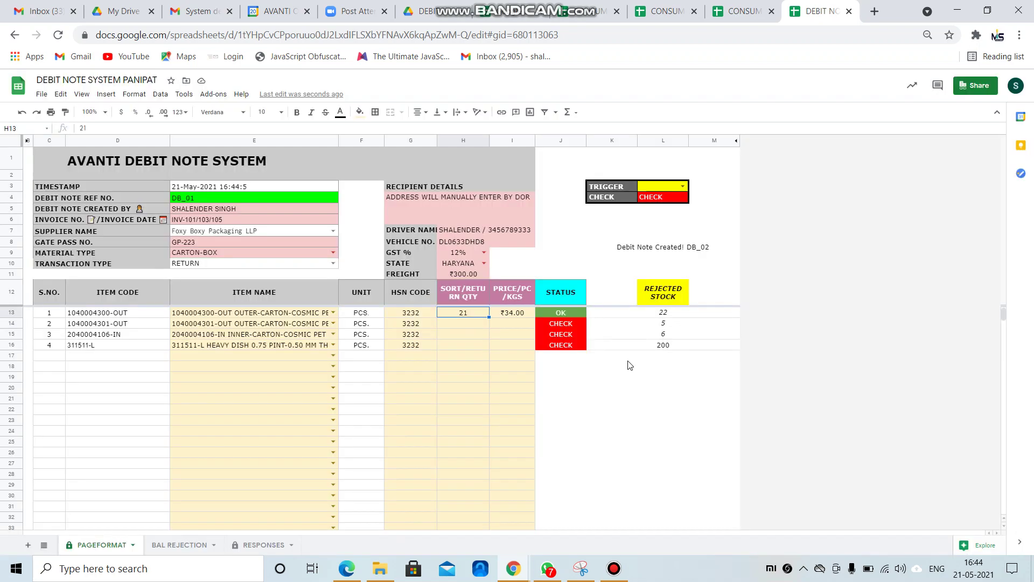
type("288")
key("Return")
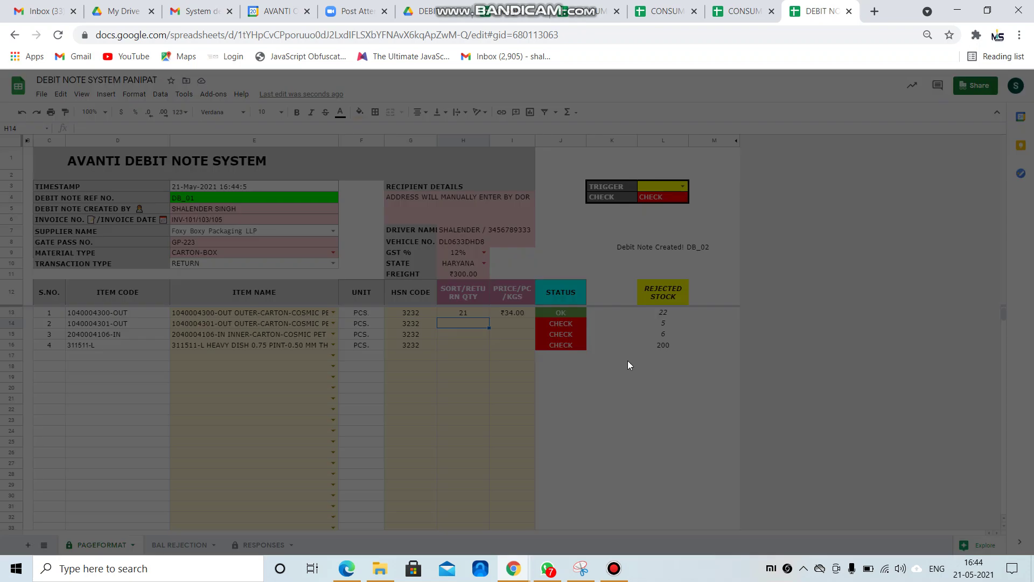
key("Return")
key("Up")
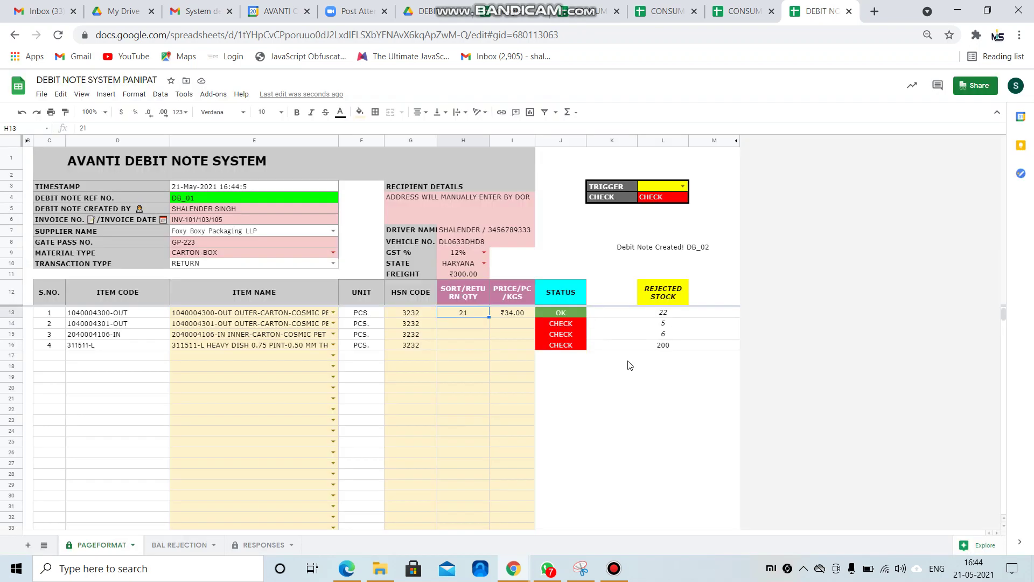
type("22")
key("Return")
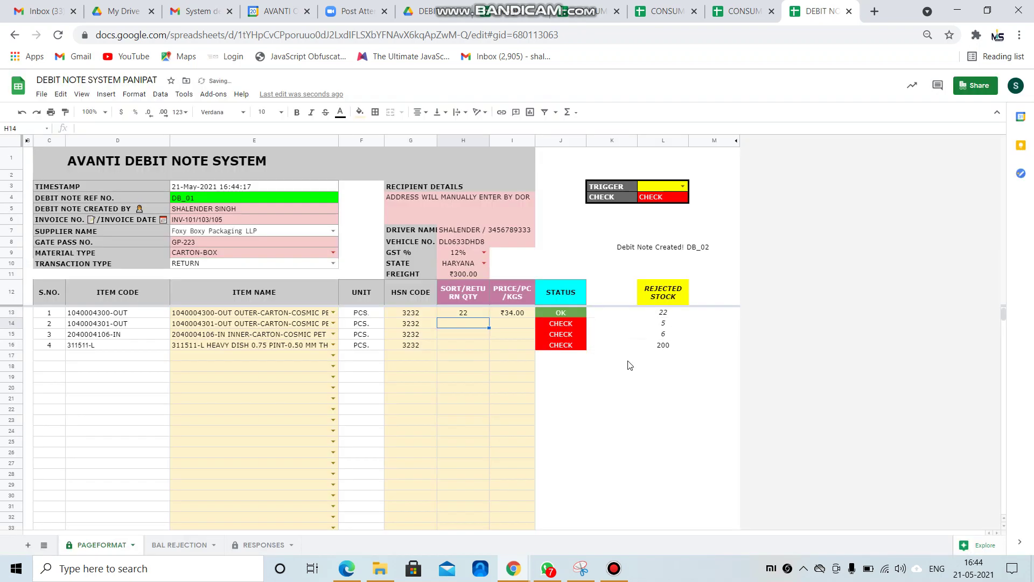
Enter the second item as 5 at ₹24 and the third as 6 at ₹23.
type("5")
key("Right")
type("24")
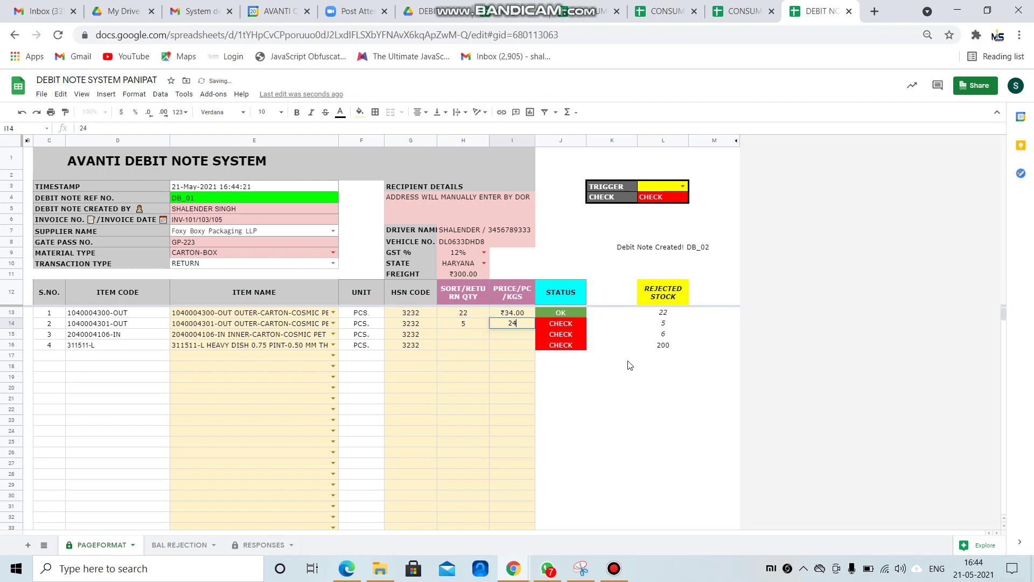
key("Return")
key("Left")
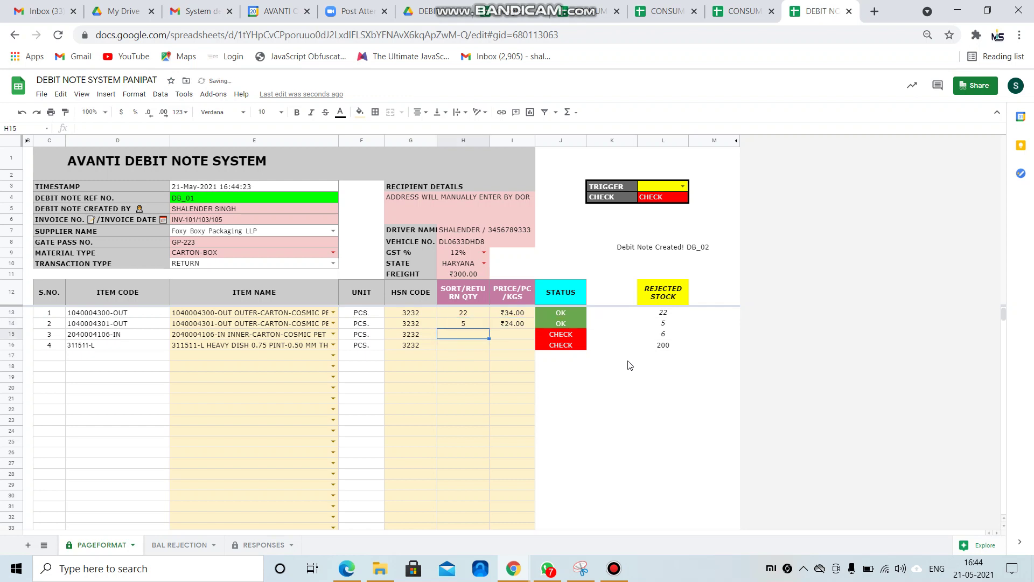
type("6")
key("Right")
type("23")
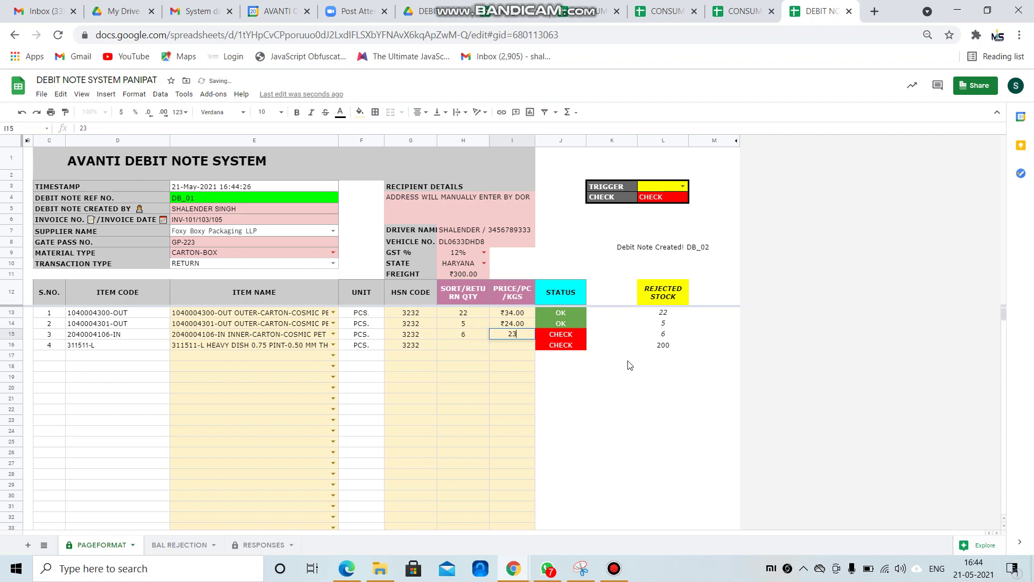
key("Return")
Enter the fourth item as return quantity 100 at price ₹224.
key("Left")
type("1")
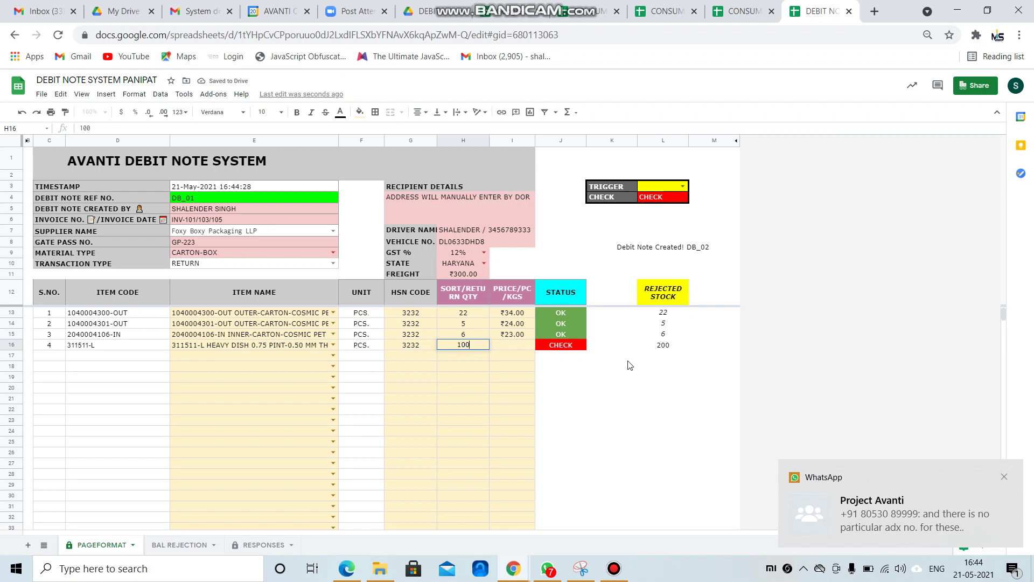
key("Up")
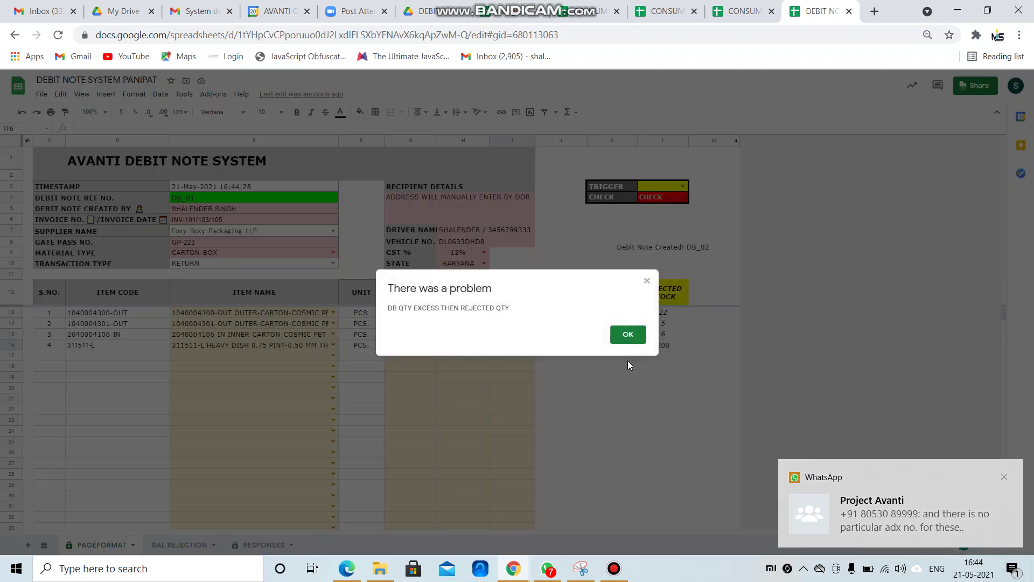
key("Return")
key("Down")
type("10")
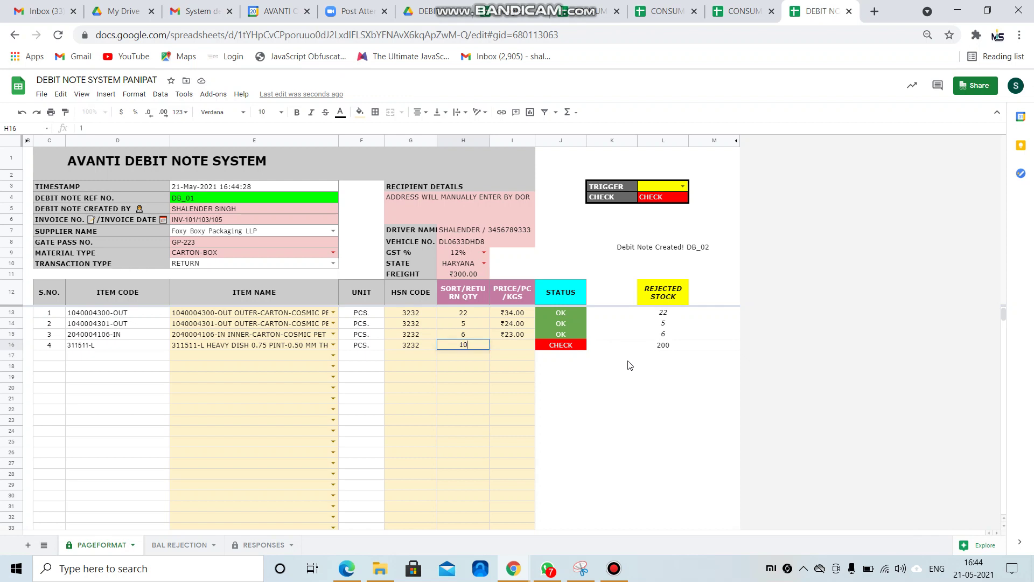
key("Tab")
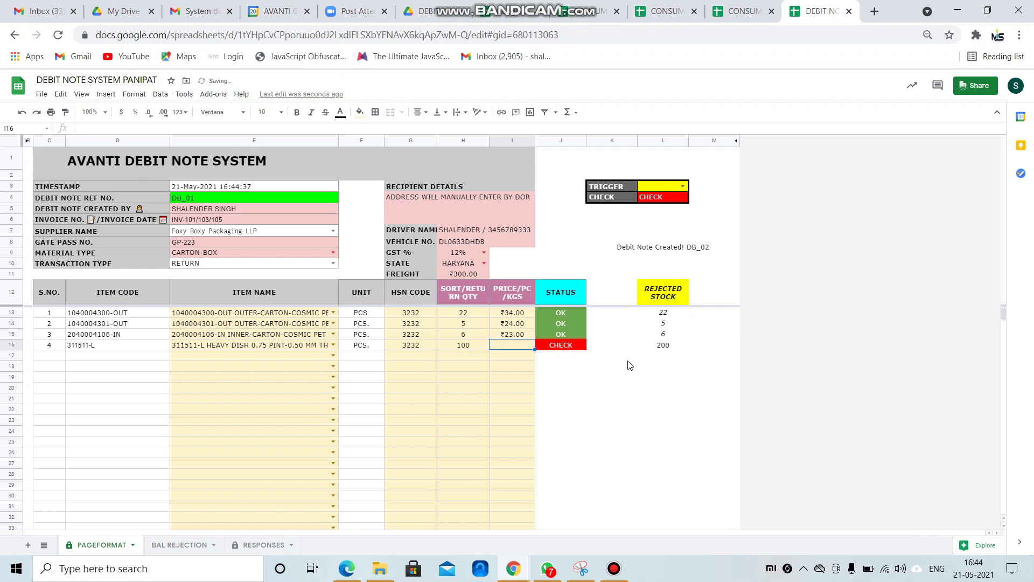
type("224")
key("Return")
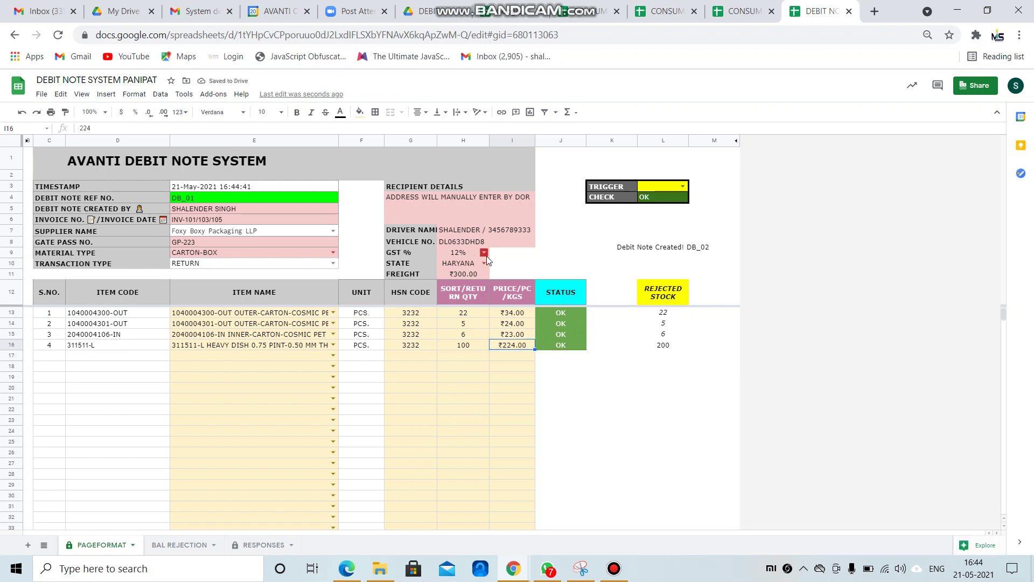
Set TRIGGER to YES to generate DB_01, then center columns B–D on BAL REJECTION.
left_click(682, 186)
left_click(682, 199)
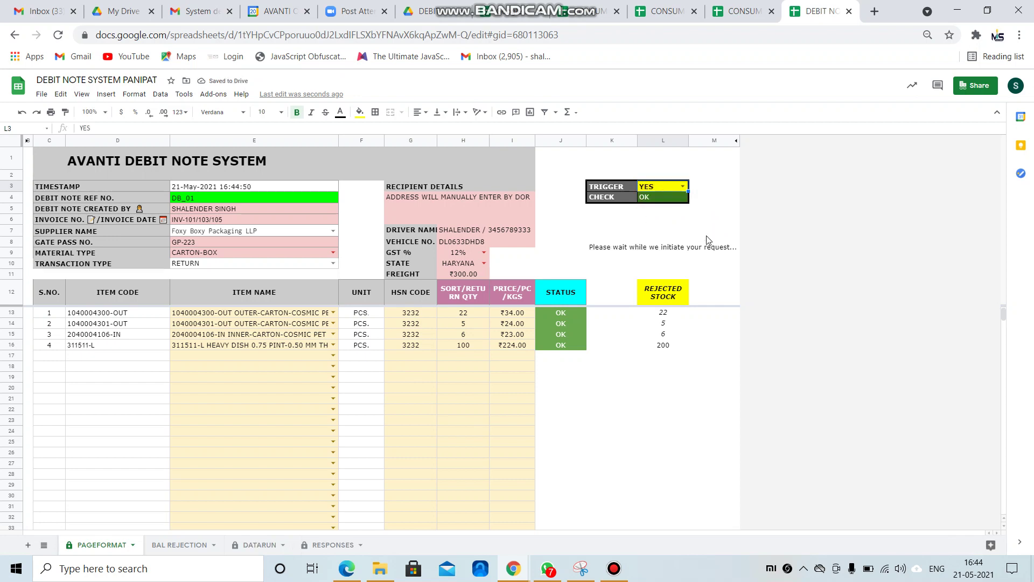
left_click(193, 546)
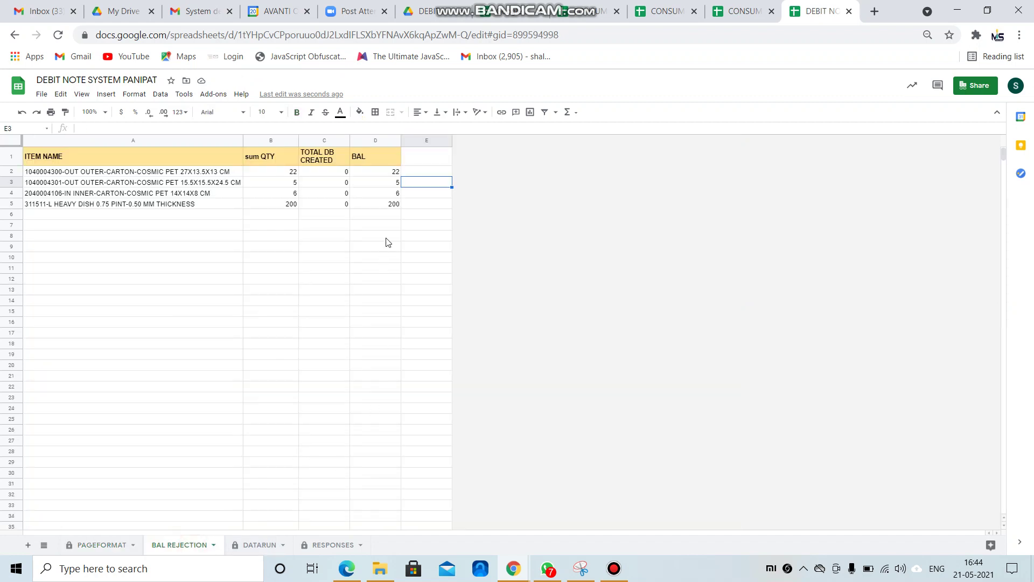
left_click_drag(376, 140, 271, 140)
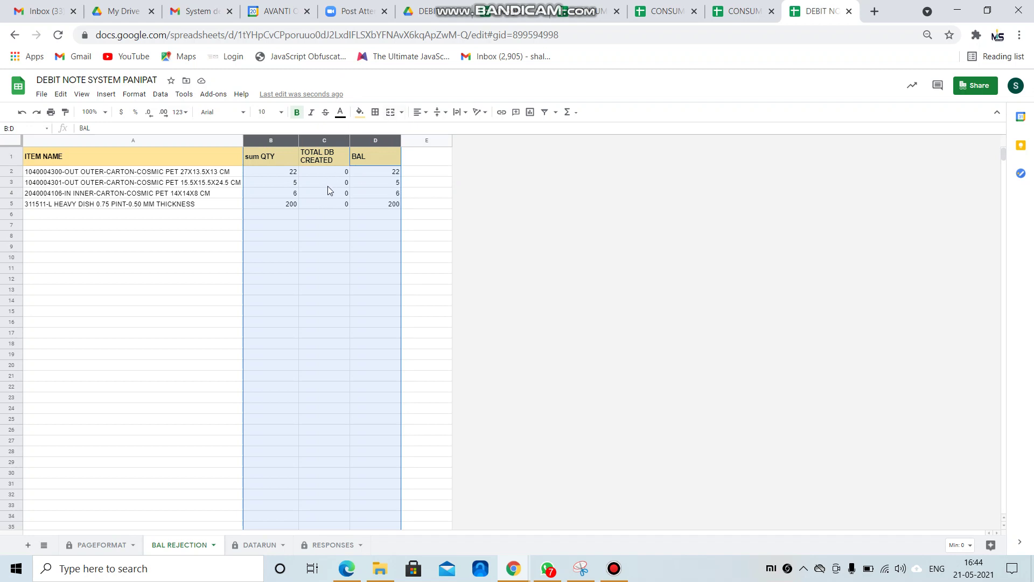
left_click(420, 112)
left_click(433, 130)
left_click(434, 247)
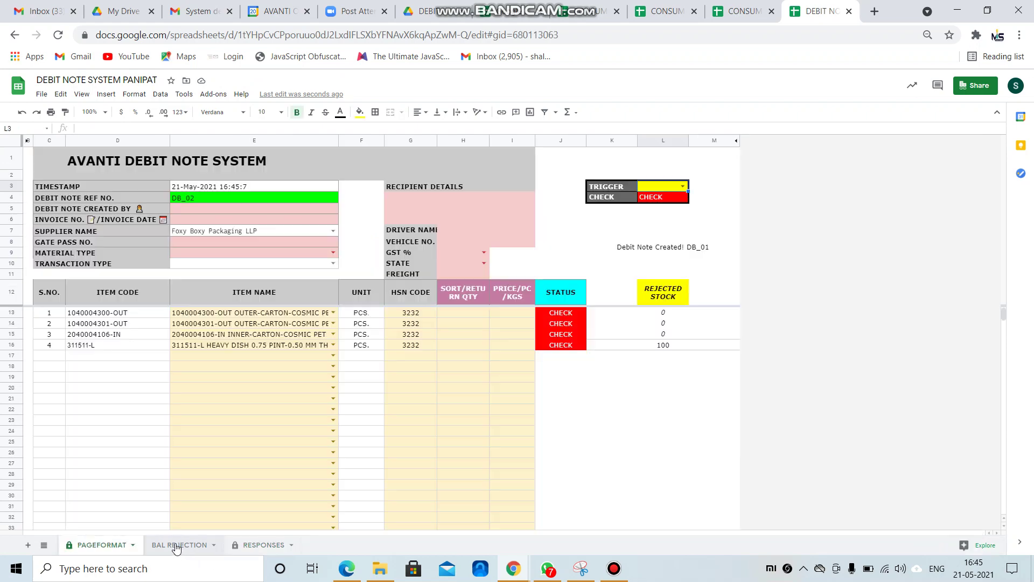
Check the BAL REJECTION balances, then clear item names and HSN codes in rows 13–17.
left_click(176, 545)
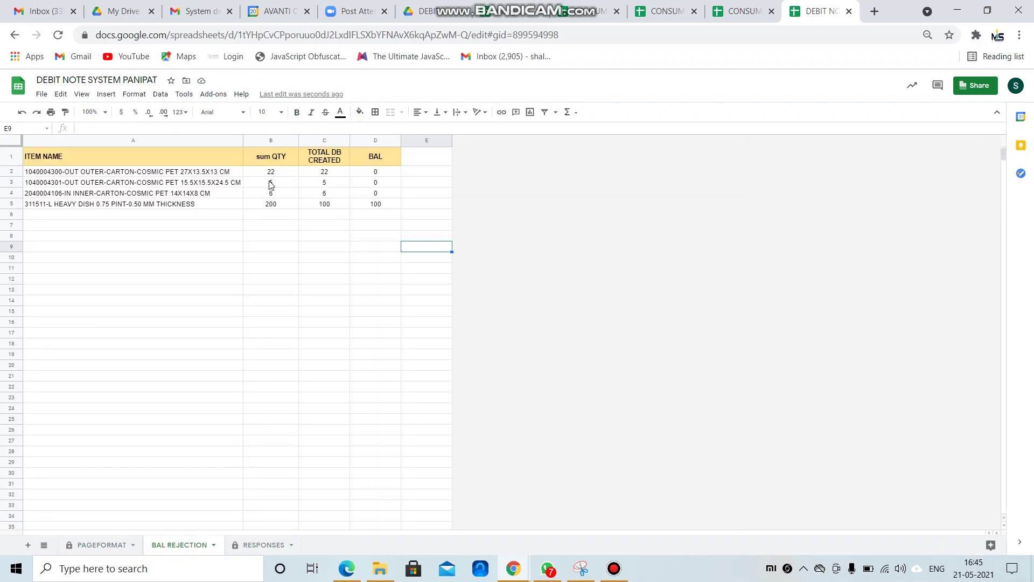
left_click_drag(379, 175, 382, 183)
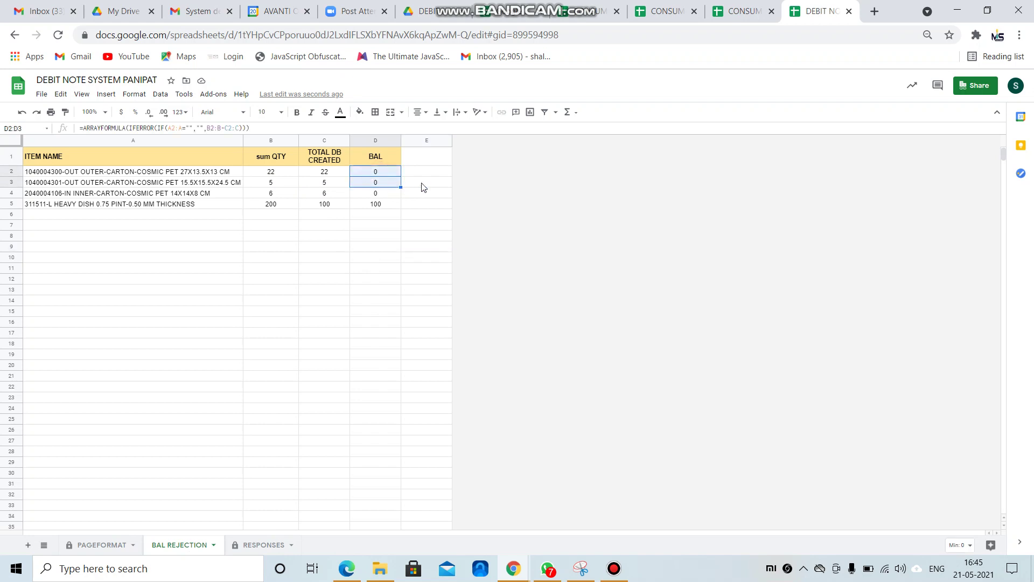
left_click(423, 183)
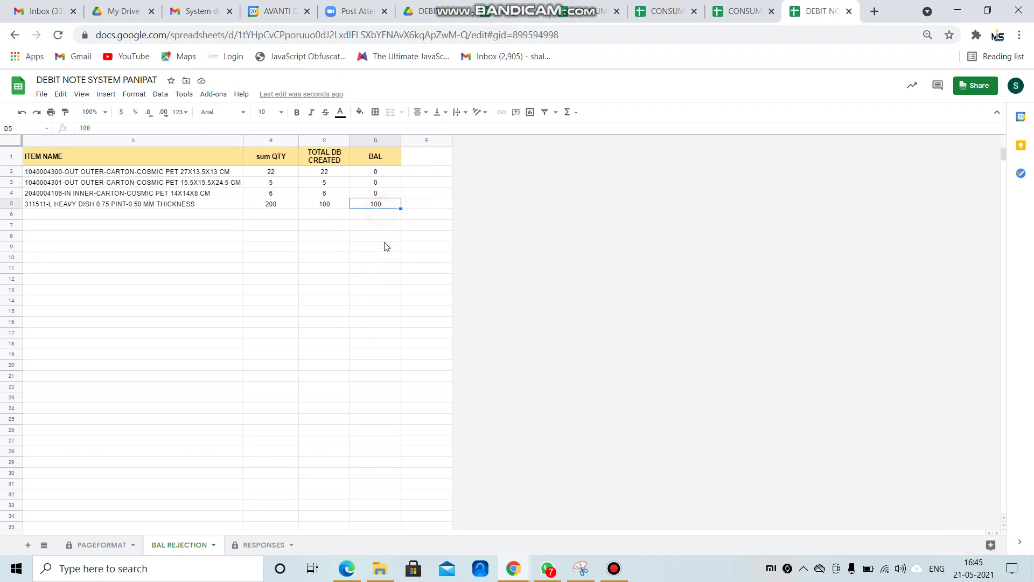
left_click(105, 545)
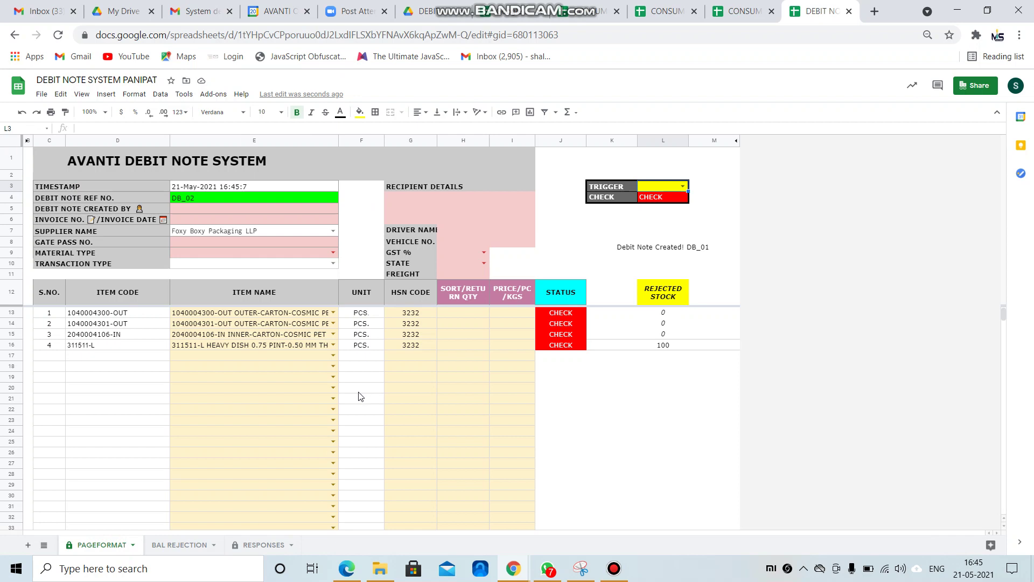
left_click(266, 379)
left_click_drag(294, 318, 295, 352)
key("Delete")
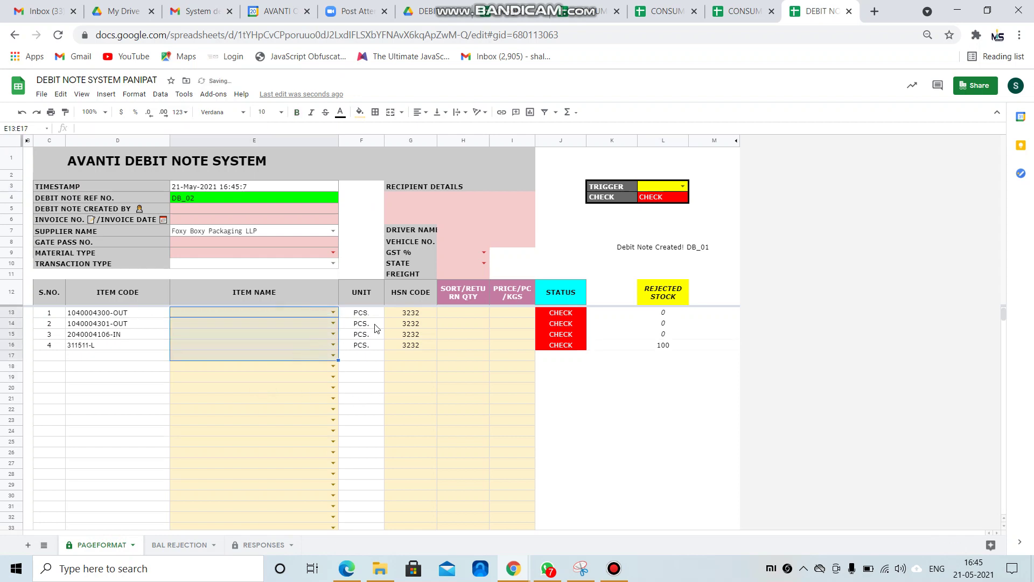
left_click_drag(404, 312, 409, 355)
key("Delete")
left_click(249, 365)
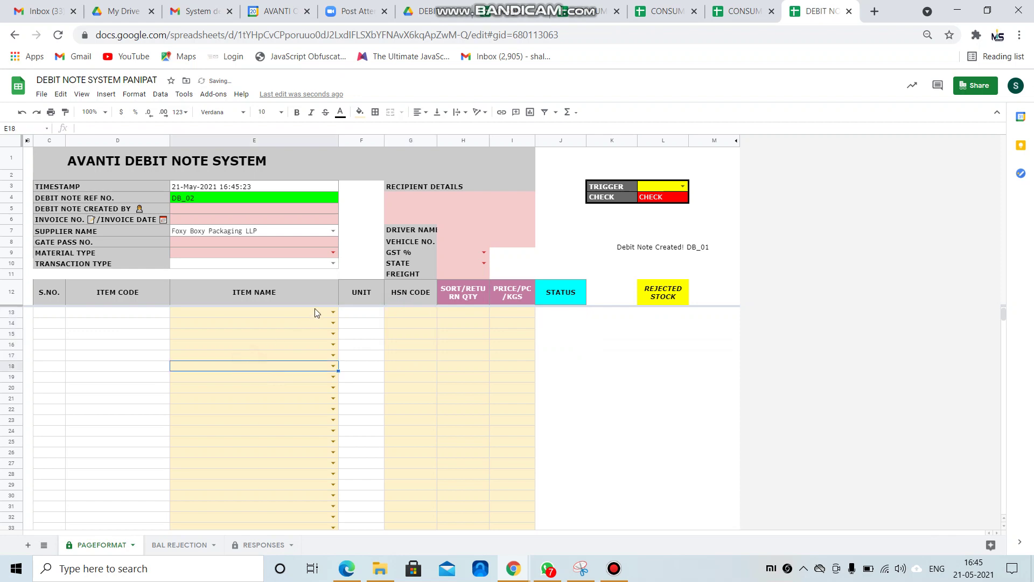
Choose 311511-L HEAVY DISH as the item in row 13.
left_click(333, 314)
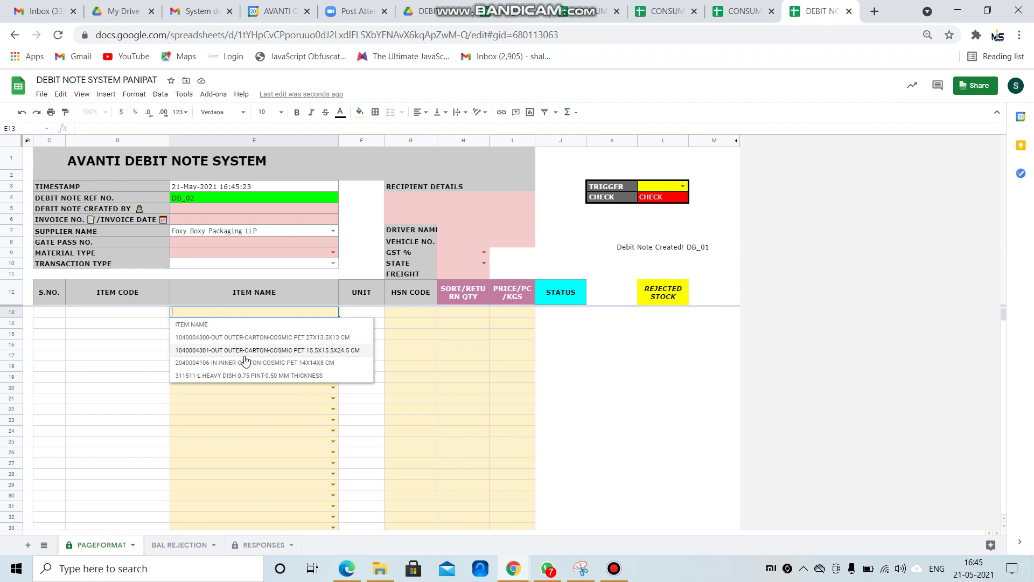
left_click(241, 338)
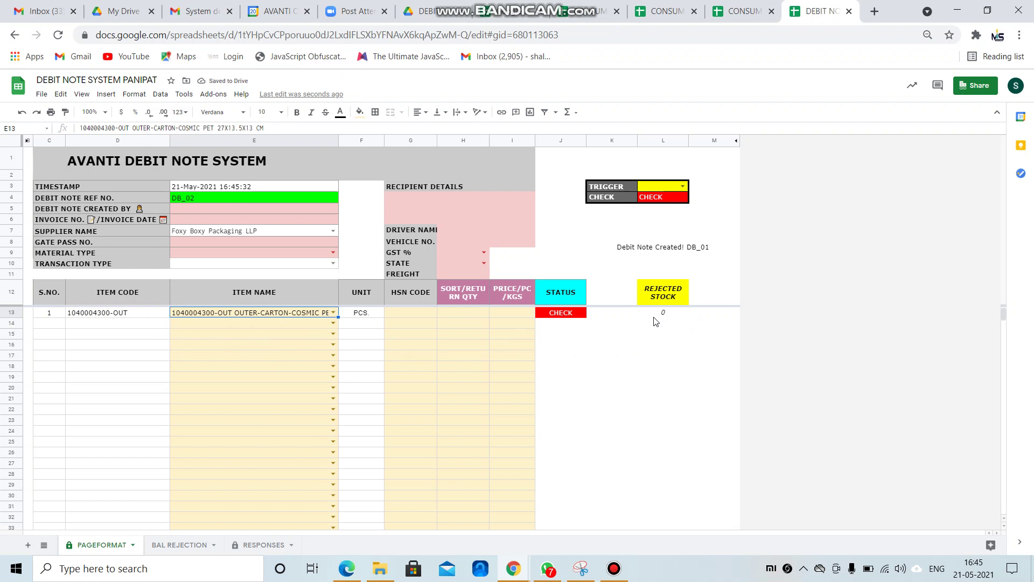
left_click(334, 314)
left_click(246, 434)
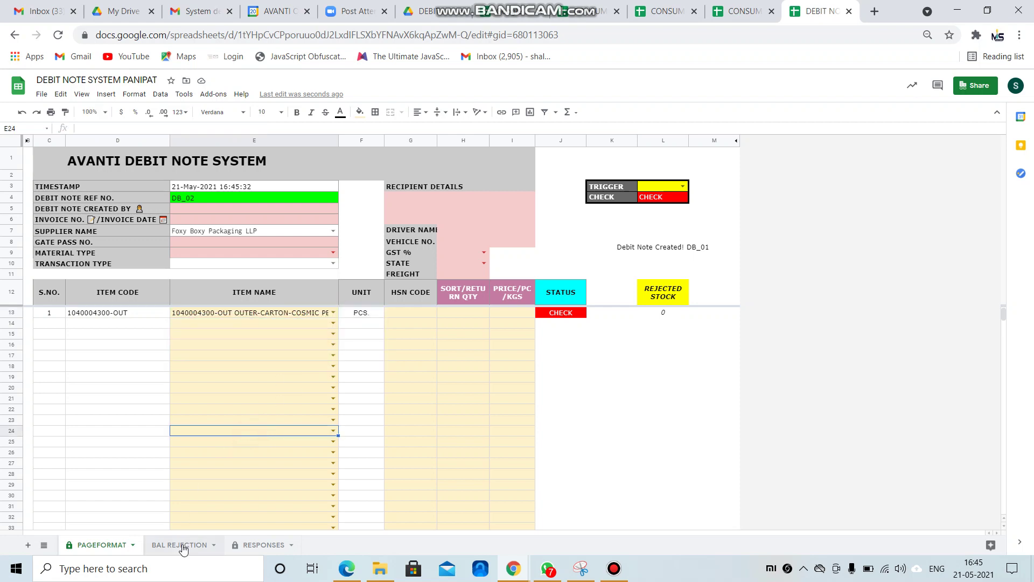
left_click(181, 545)
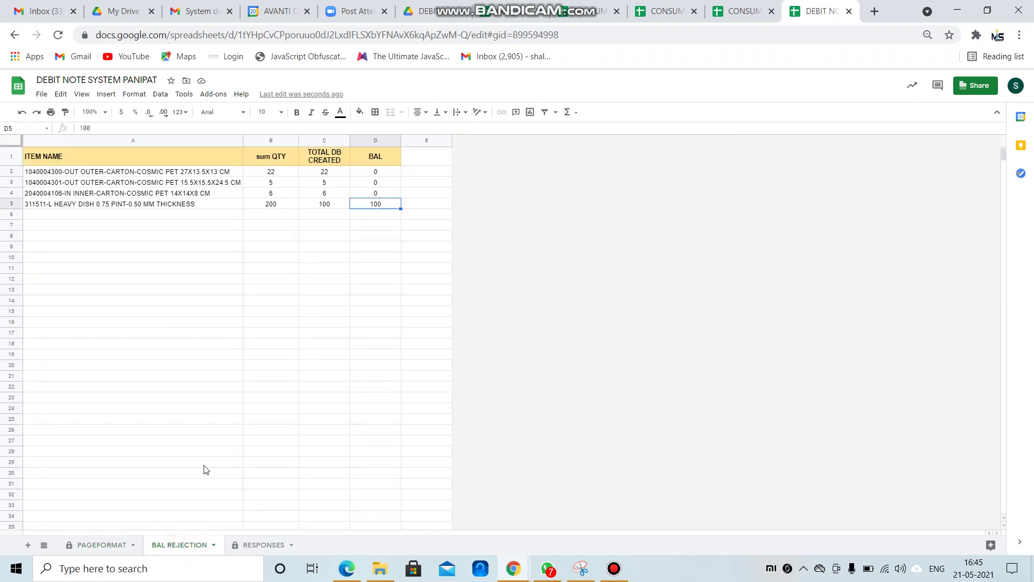
left_click(111, 544)
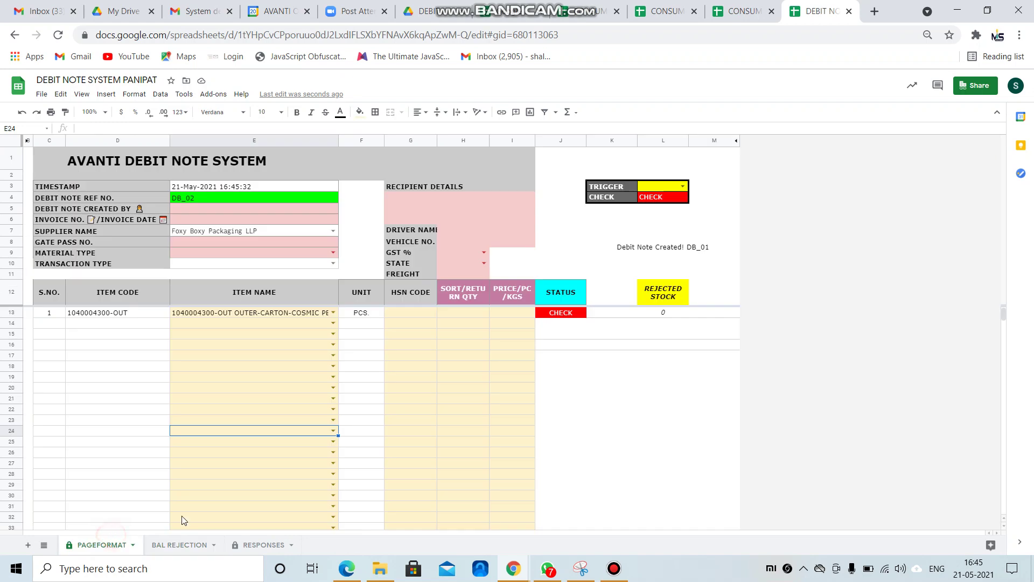
left_click(334, 313)
left_click(243, 376)
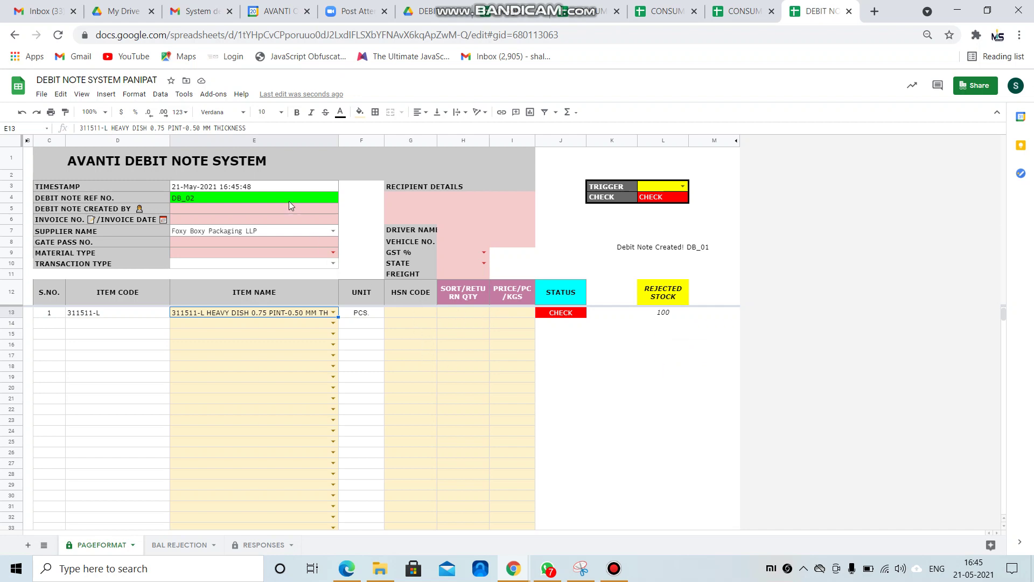
Select Pooja Packers as the supplier name.
left_click(333, 230)
scroll(240, 377, "down", 1)
left_click(249, 450)
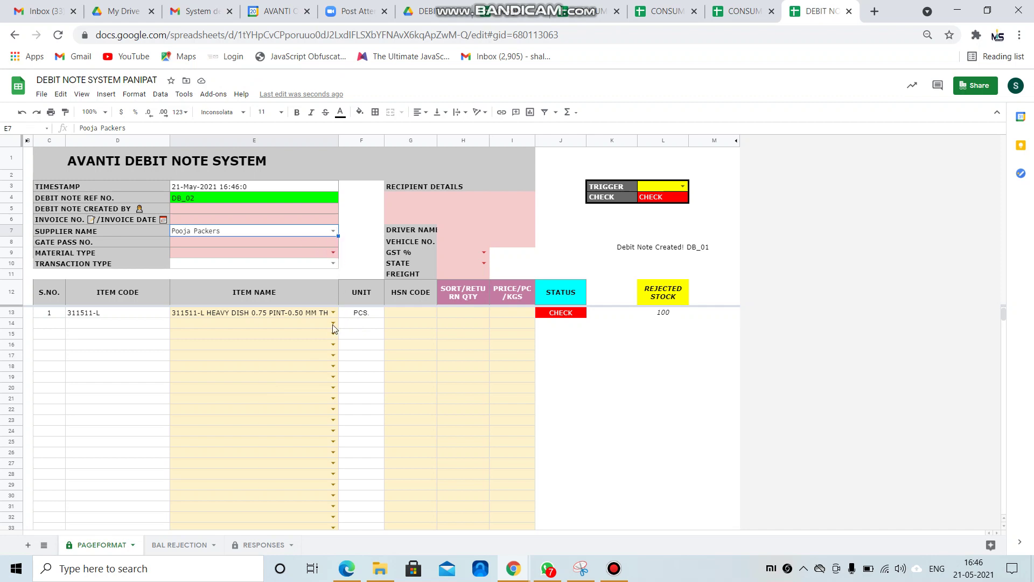
On the RESPONSES sheet, open DB_01's PDF through its link preview.
left_click(263, 545)
left_click(830, 303)
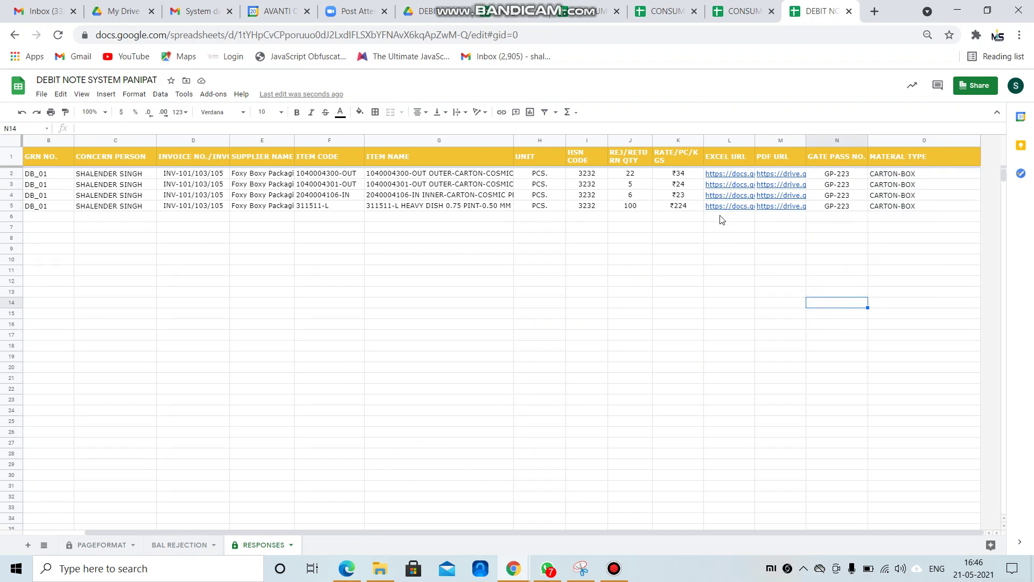
left_click(770, 207)
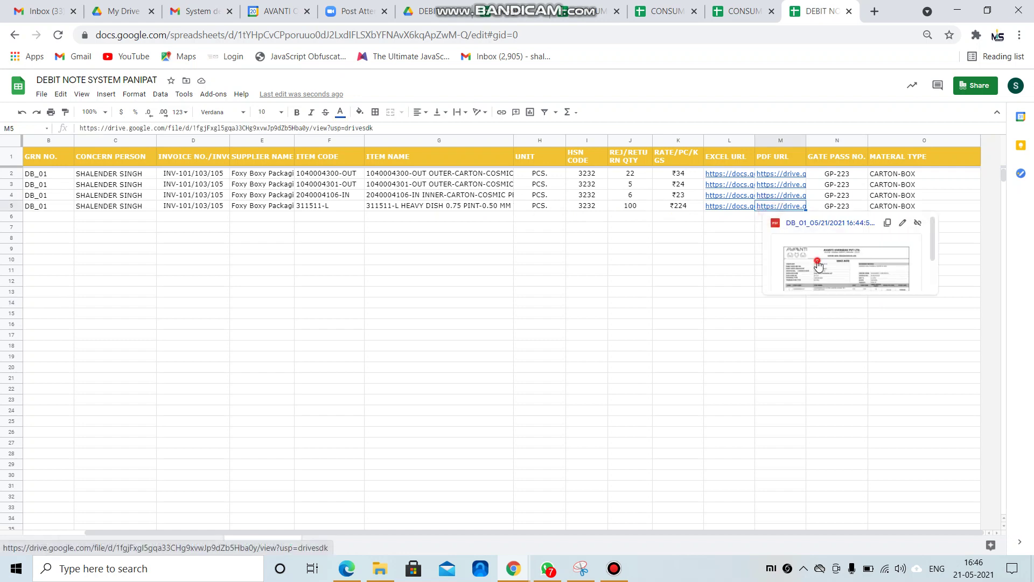
left_click(818, 266)
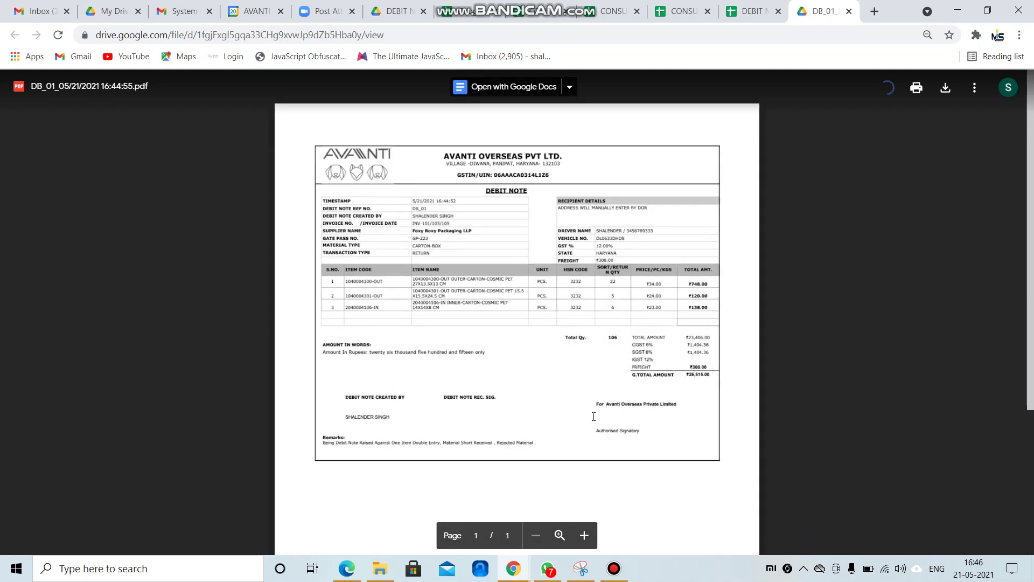
Zoom in and scroll through the DB_01 PDF totalling ₹26,515.00, then close the viewer.
left_click(584, 535)
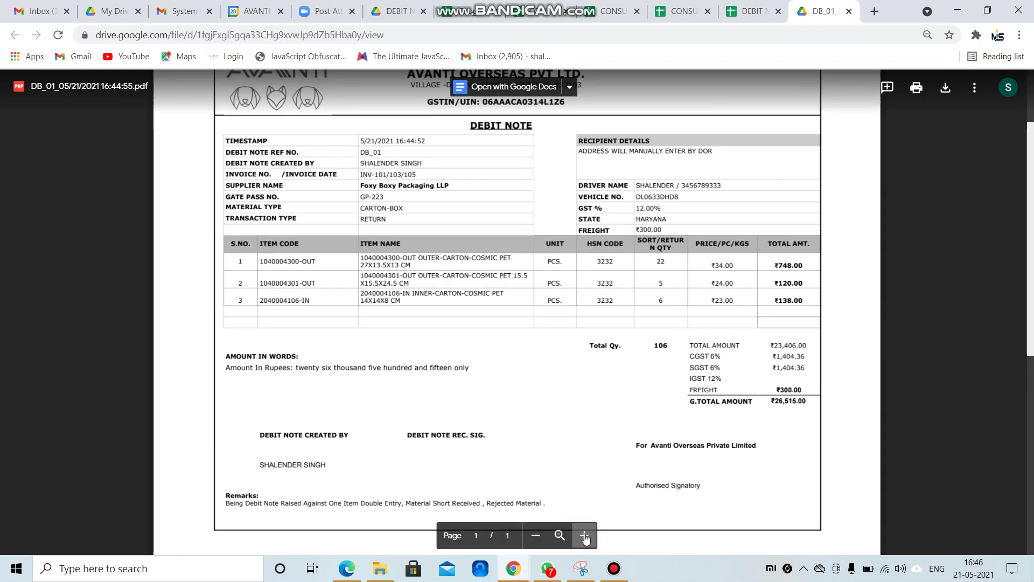
scroll(357, 273, "up", 1)
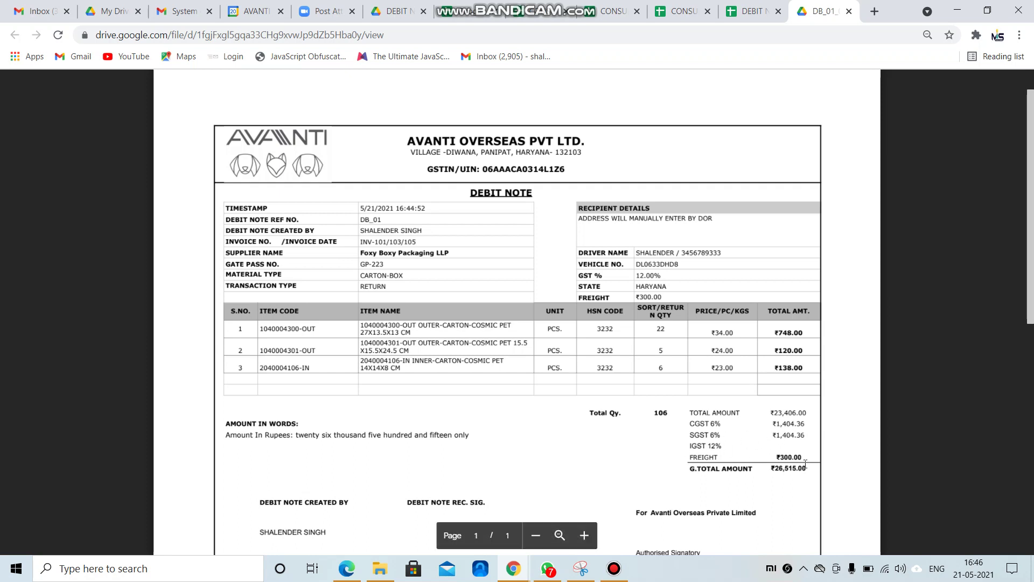
scroll(244, 300, "down", 3)
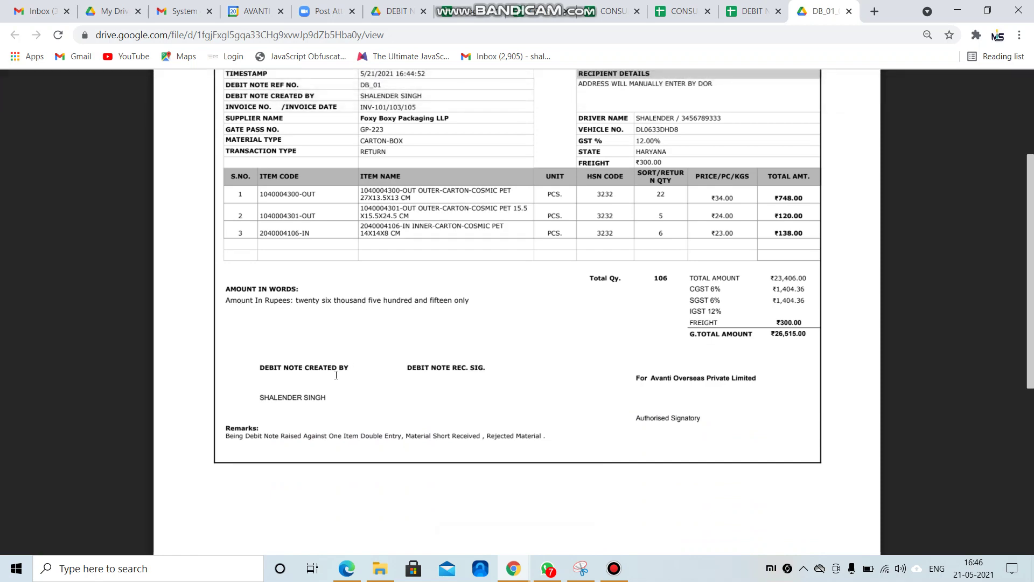
scroll(524, 427, "up", 4)
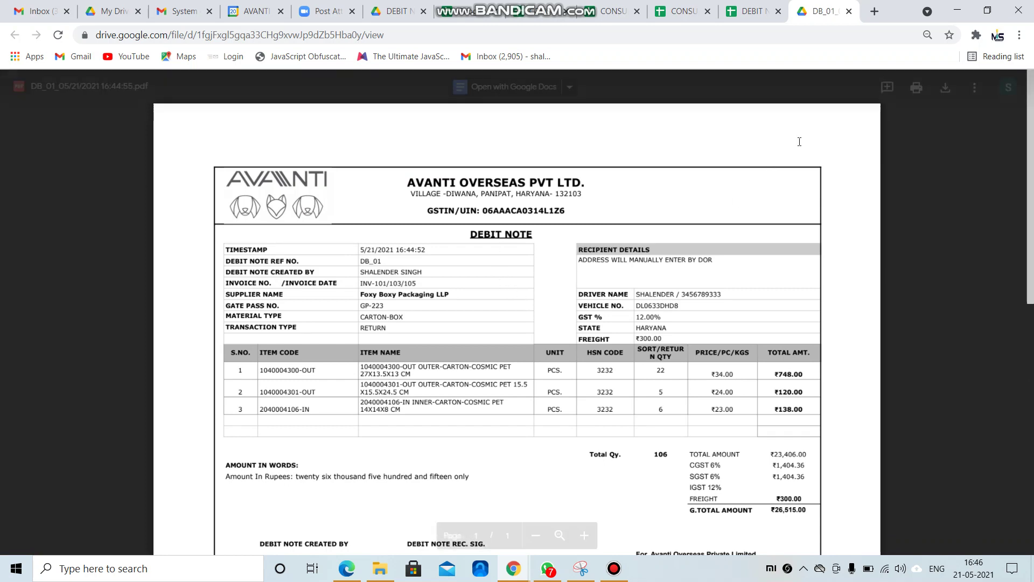
left_click(849, 11)
left_click(617, 570)
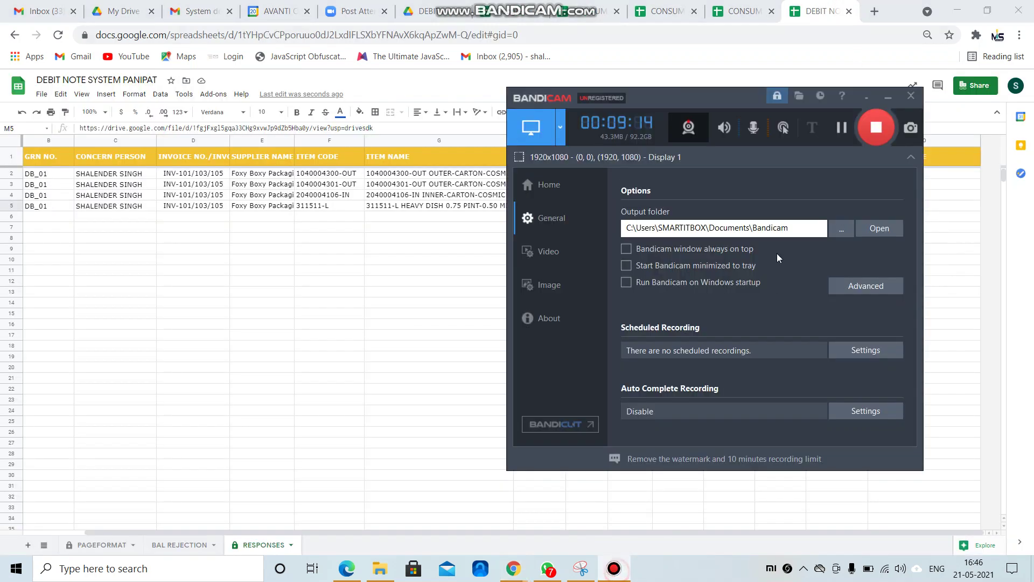